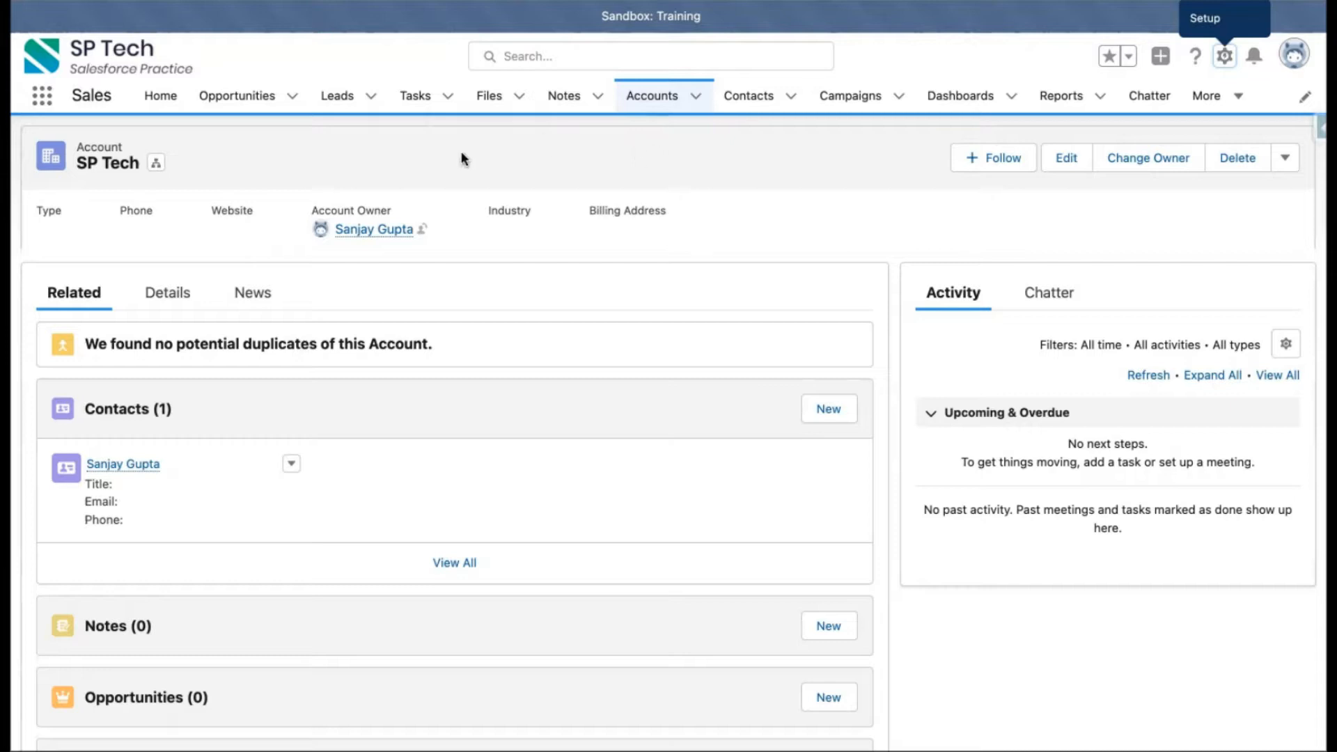
Examine the SP Tech account's related contacts and the contacts list, and open the contact linked to SP Tech.
click(649, 97)
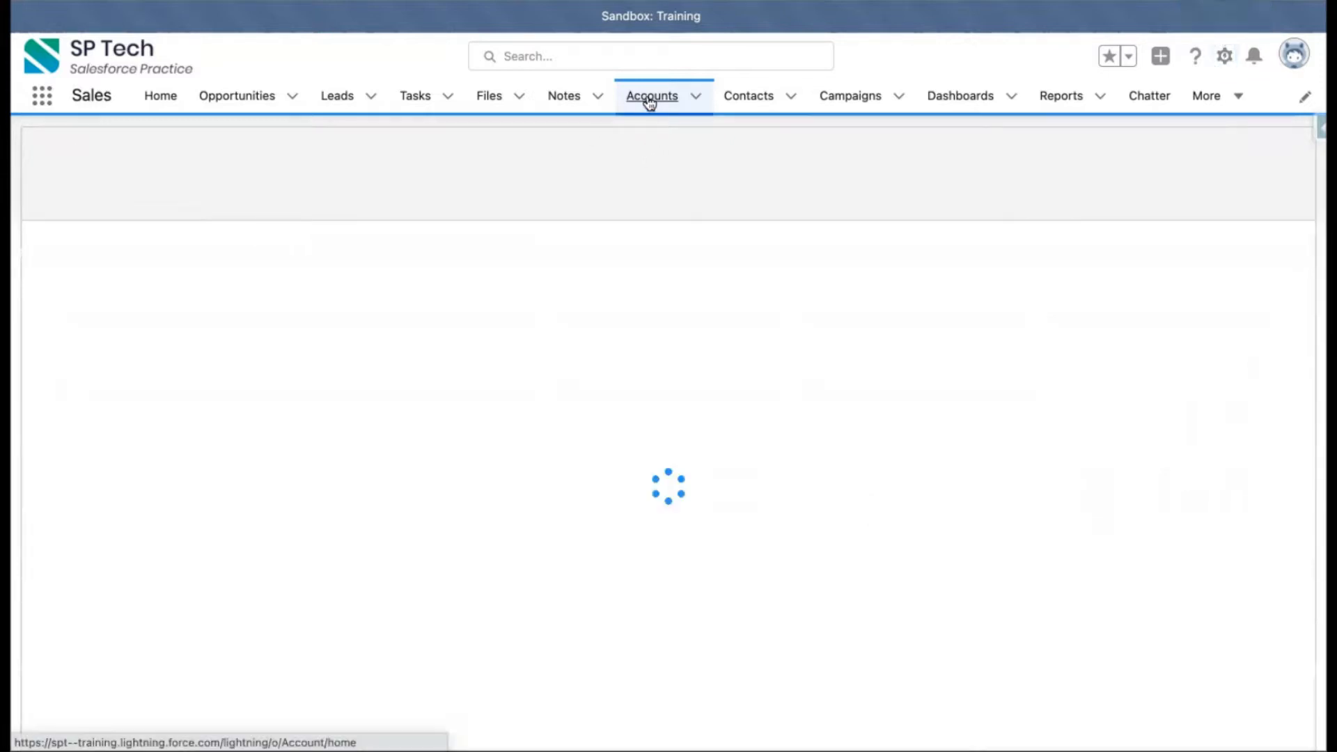
click(139, 265)
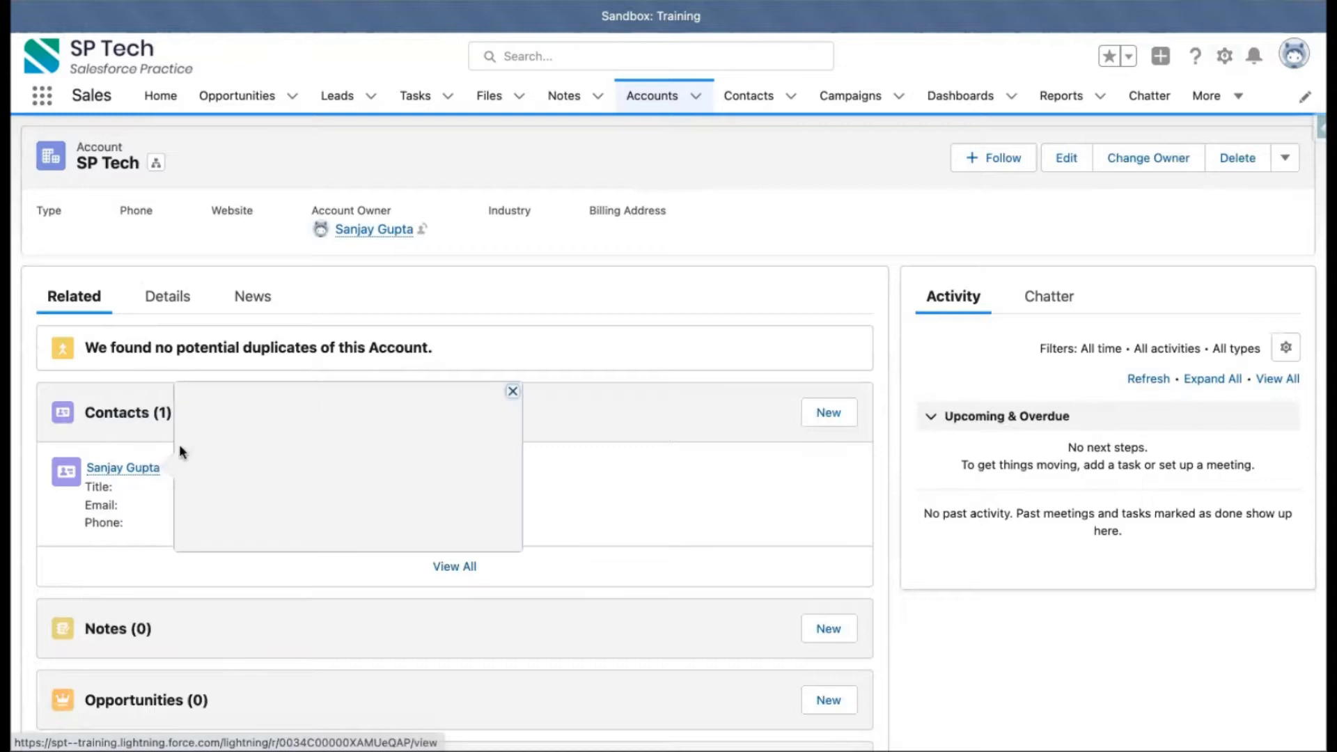
click(754, 103)
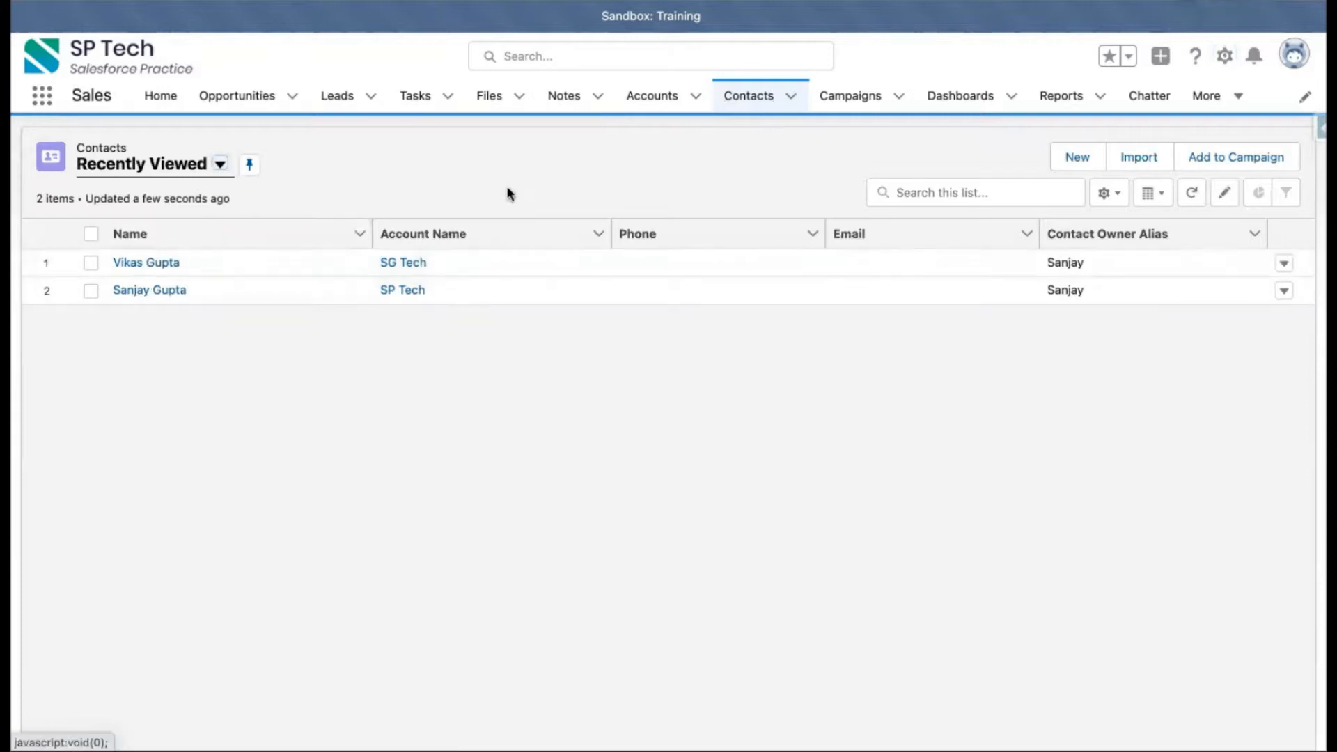
click(619, 111)
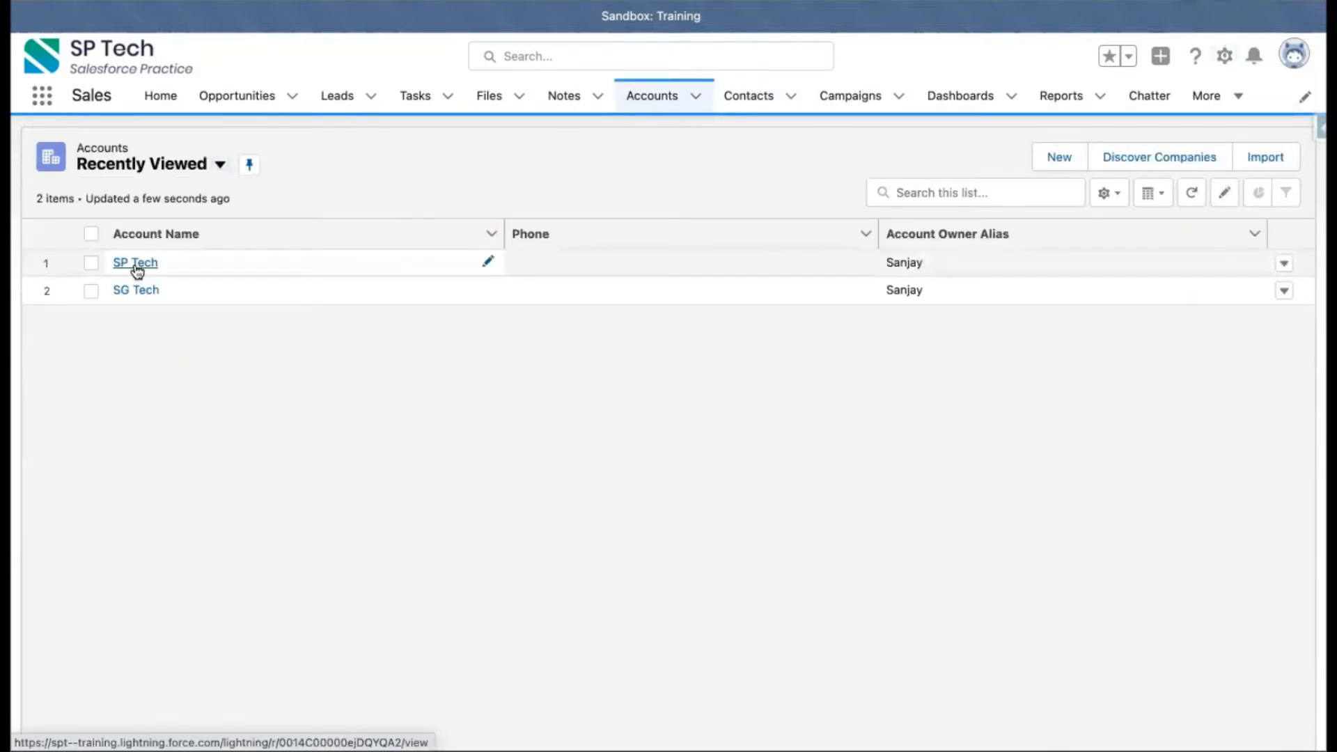
click(134, 264)
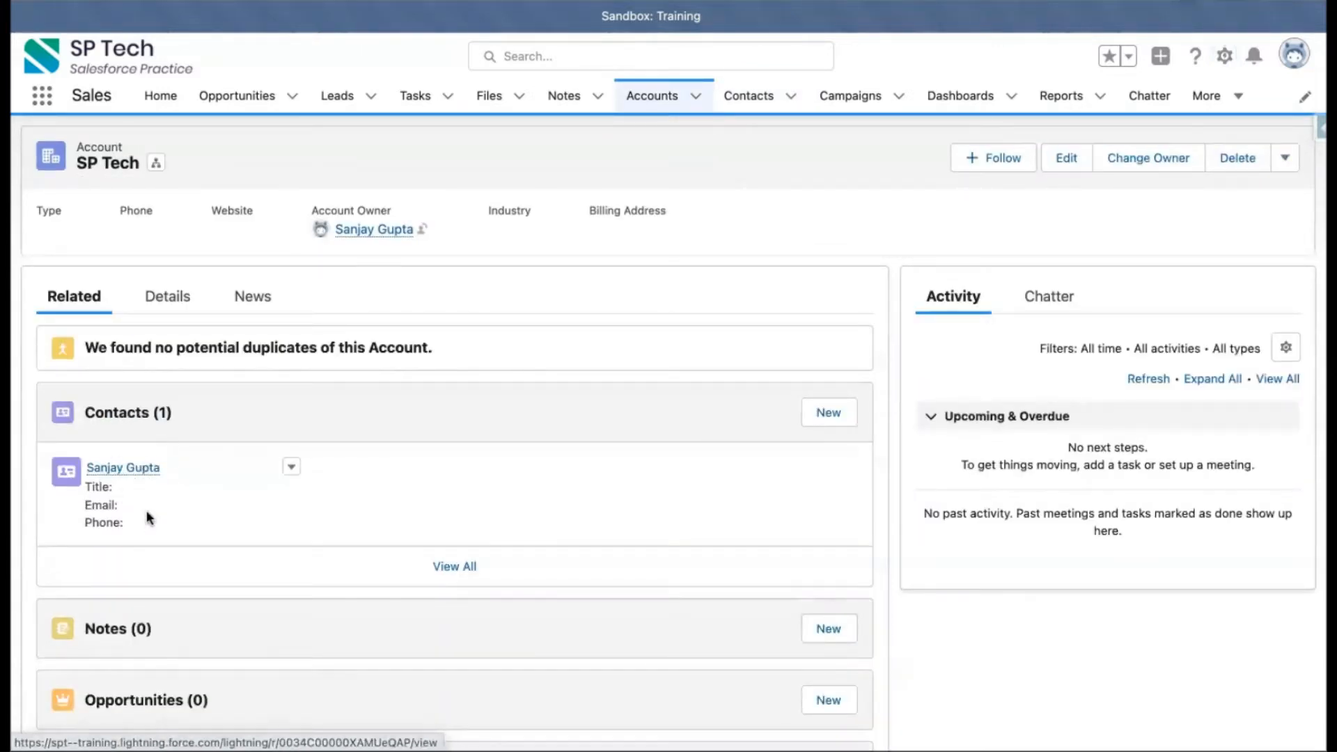
click(732, 100)
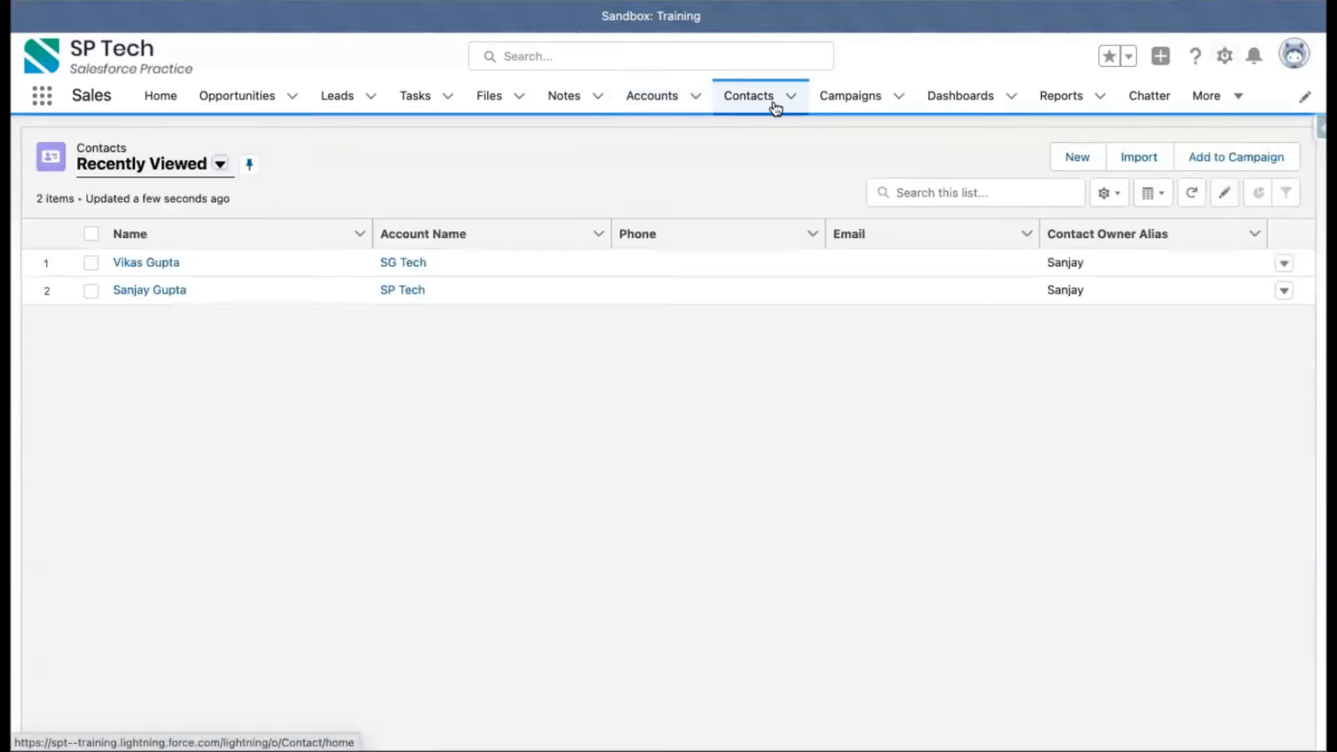
click(144, 292)
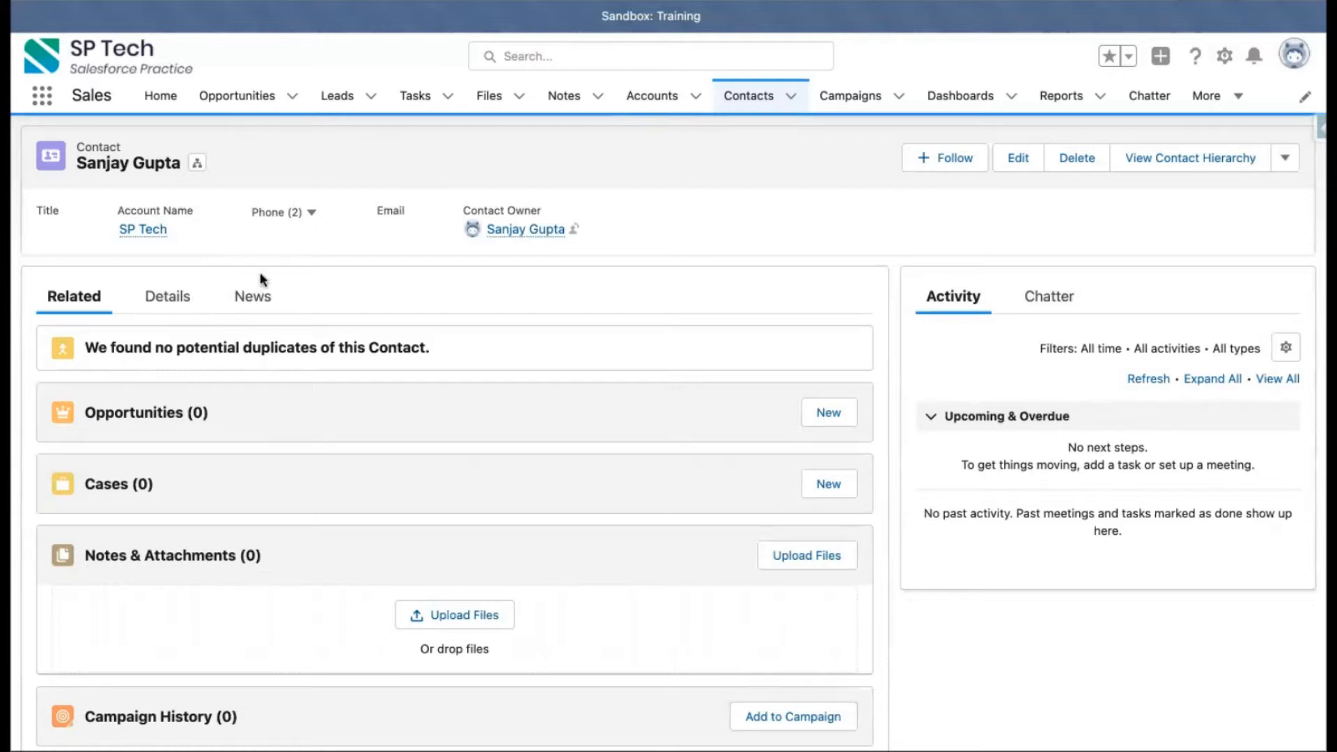
Start a new contact record and check the recent accounts offered by its required Account Name lookup.
click(751, 98)
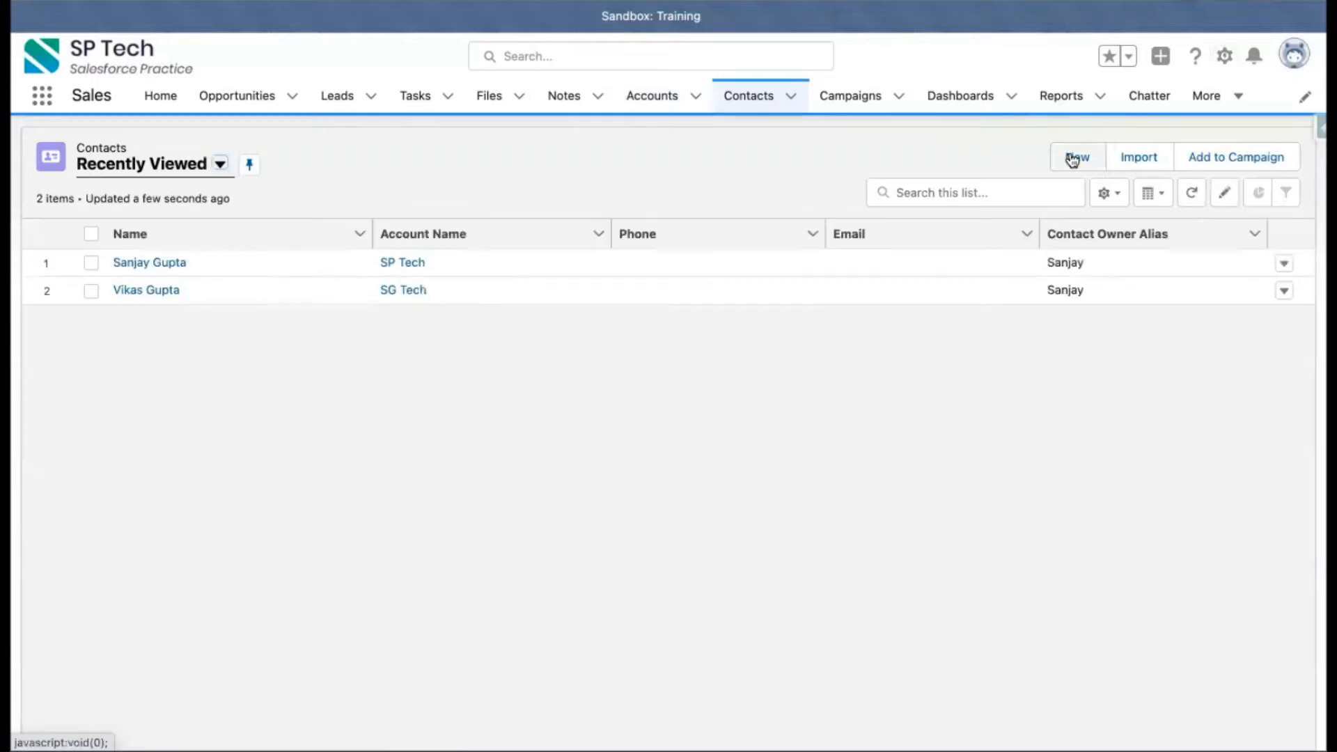
click(1072, 158)
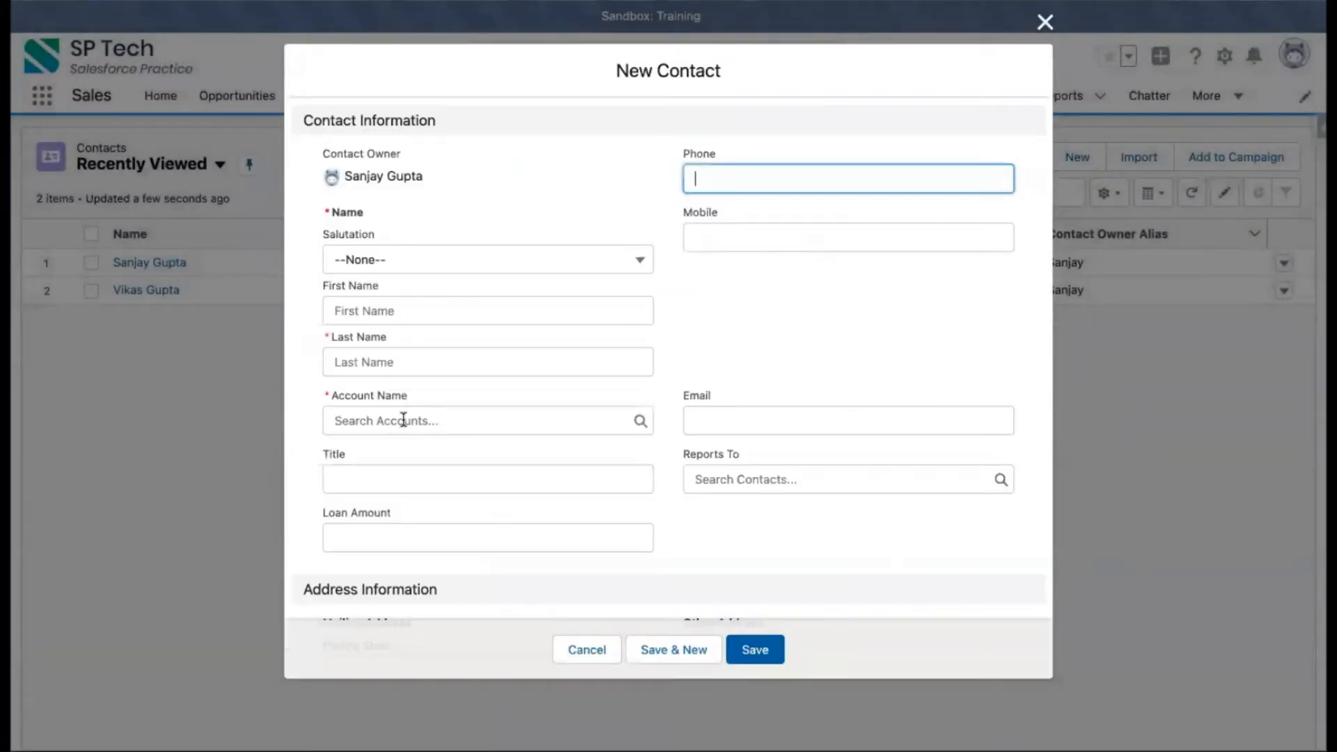
click(370, 422)
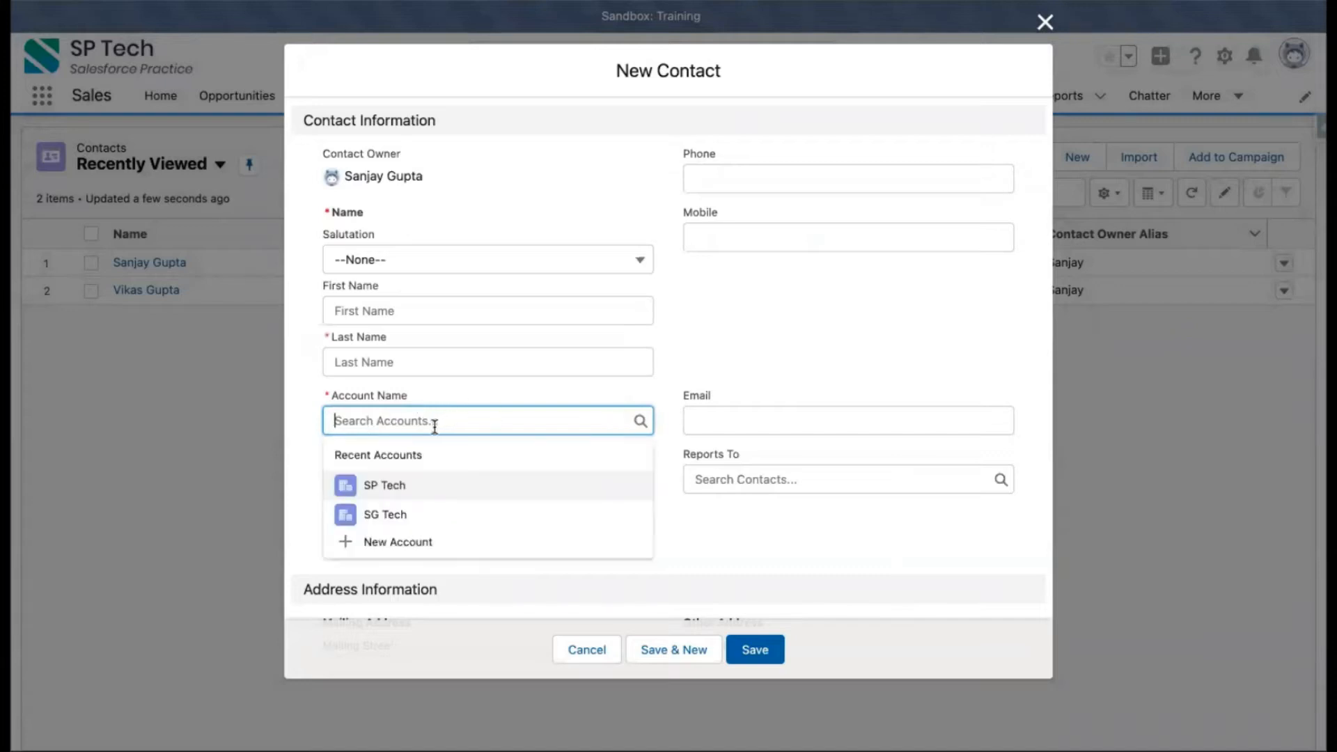
click(387, 9)
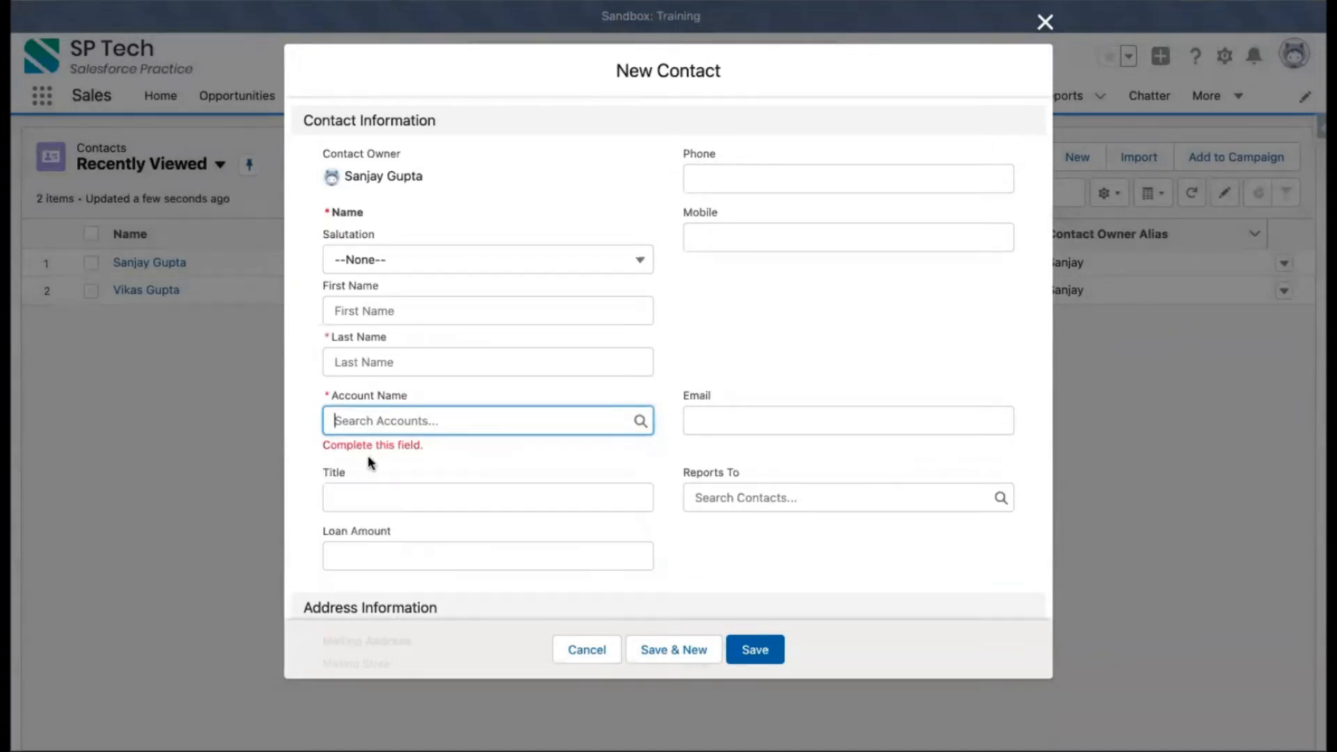
click(366, 424)
click(293, 437)
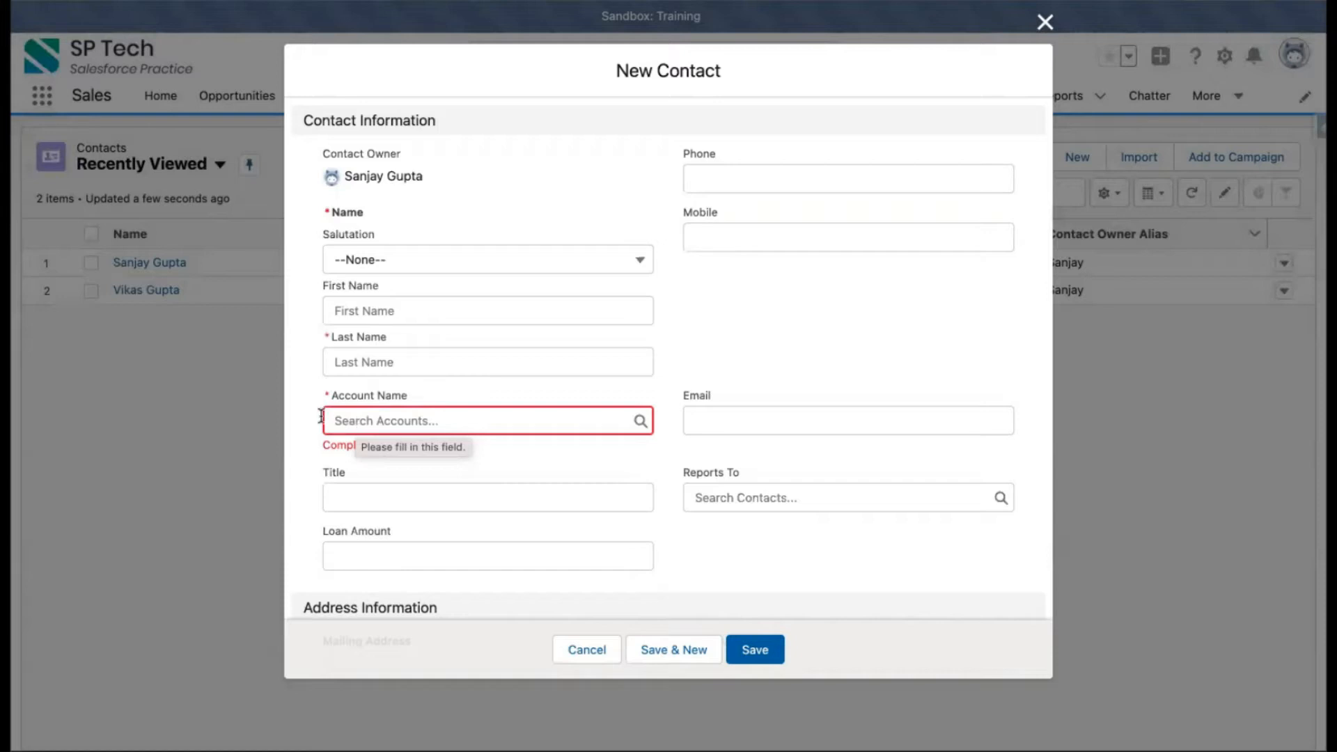
Enter the new contact's first name and last name.
click(379, 304)
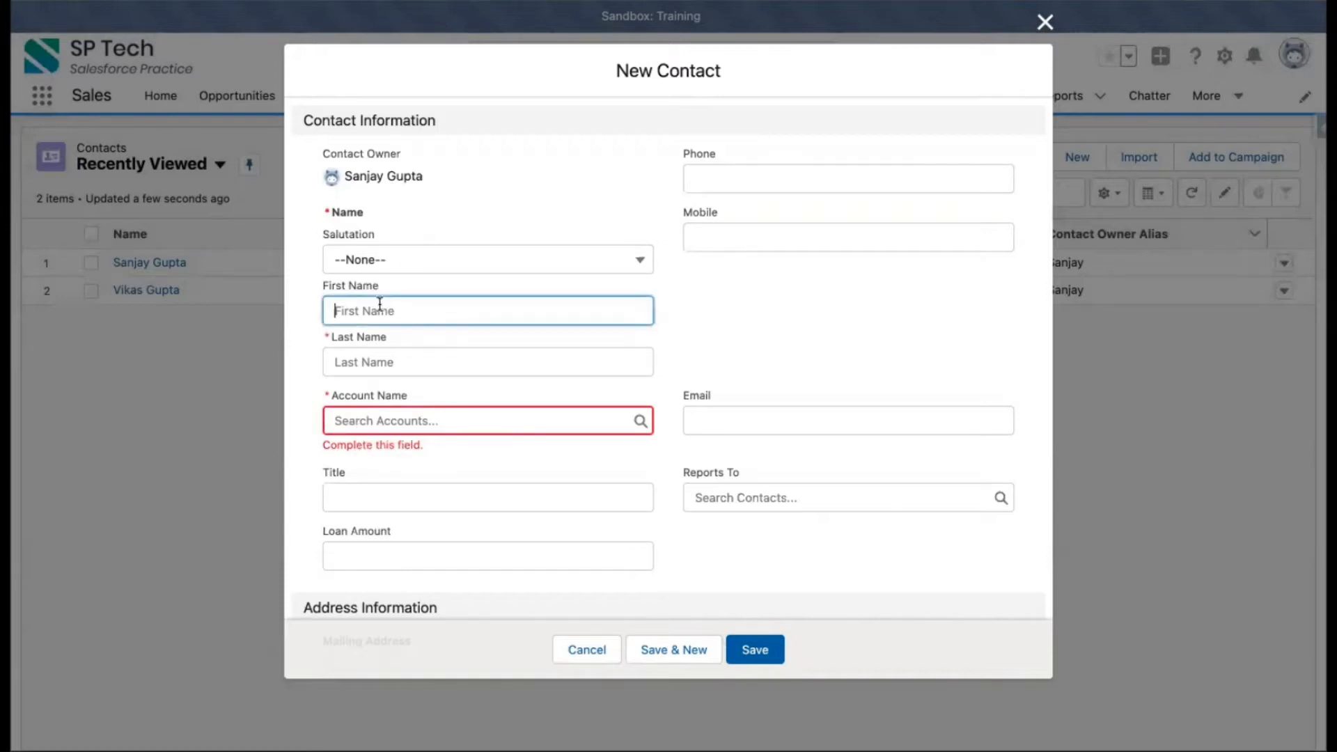
text(Ajay)
key(Tab)
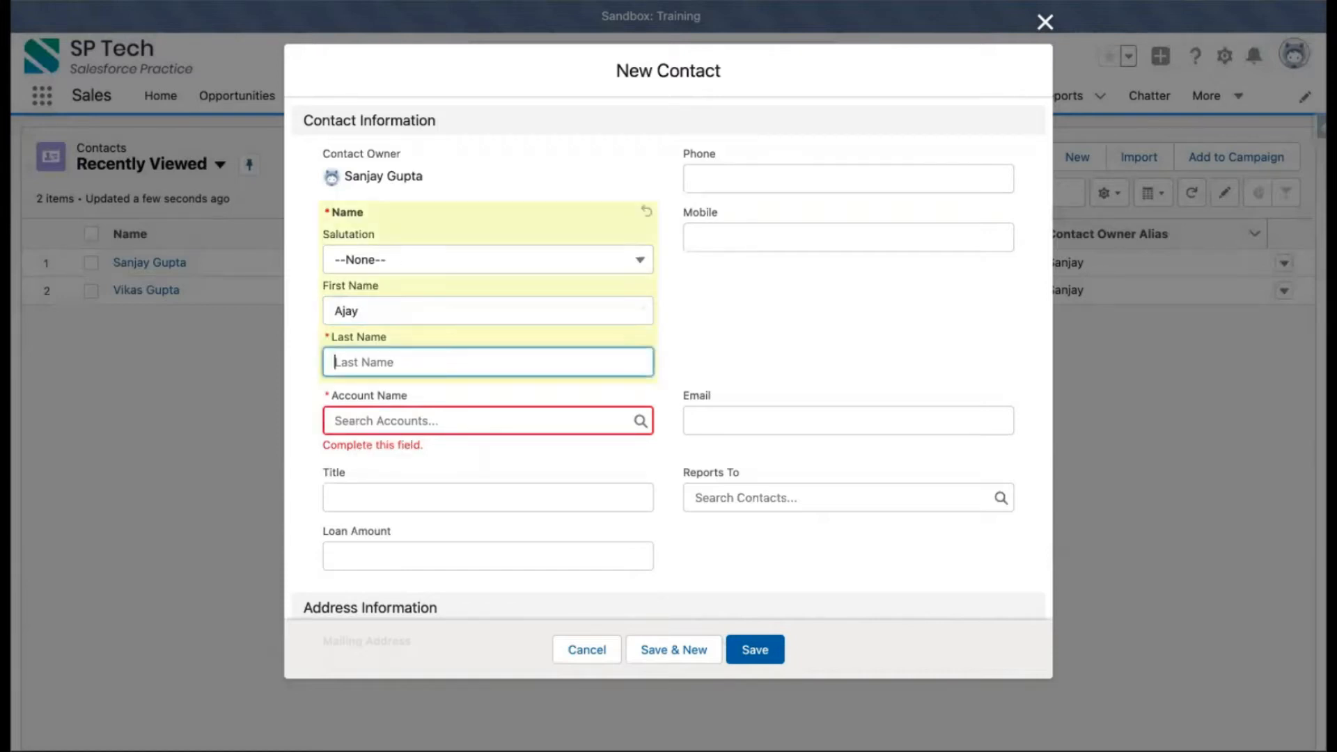
text(Gupta)
click(294, 383)
Link the new contact to the SP Tech account and save the record.
click(368, 421)
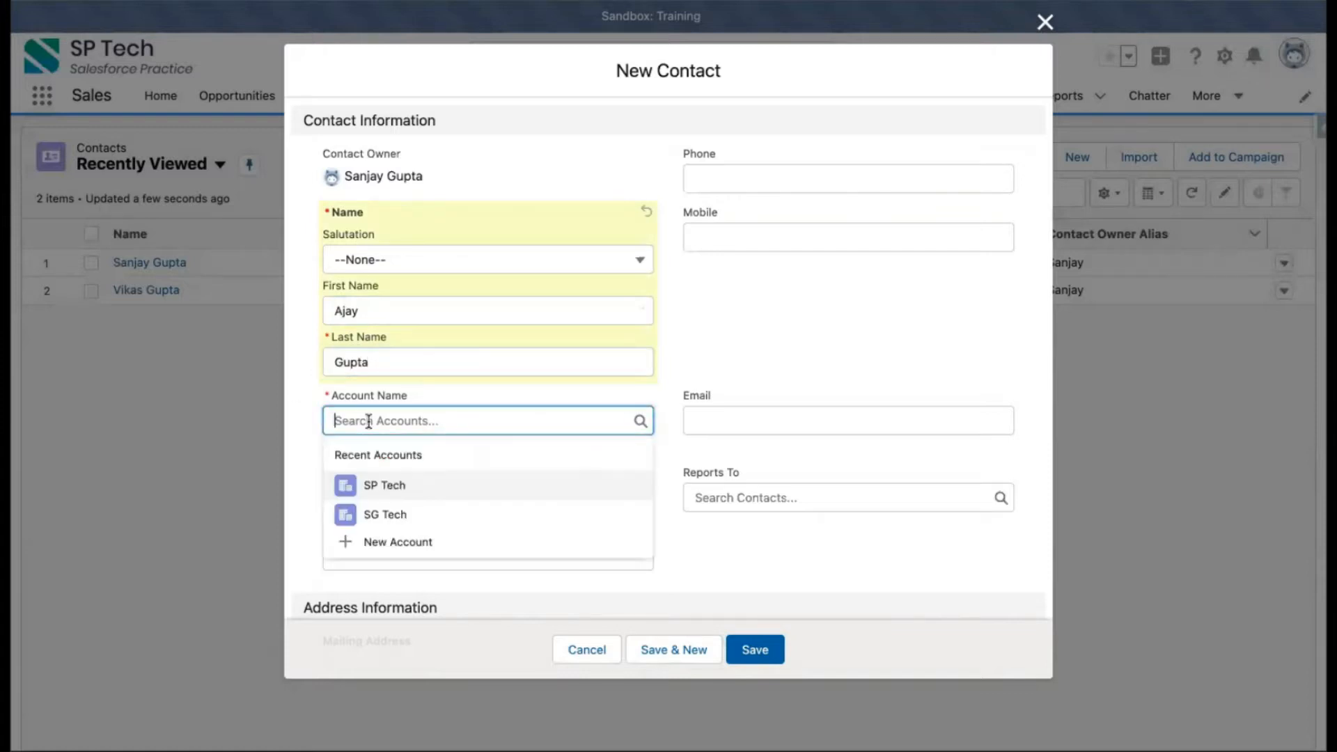
click(387, 487)
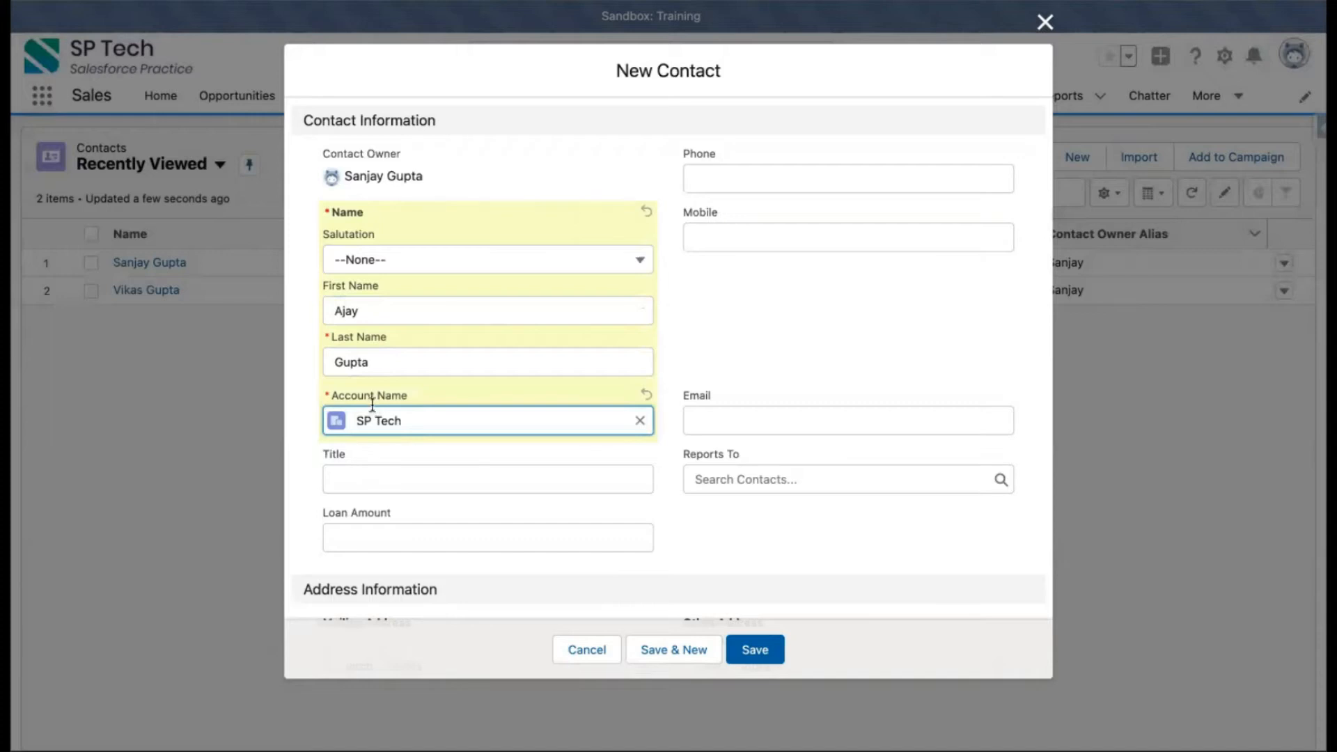
click(299, 437)
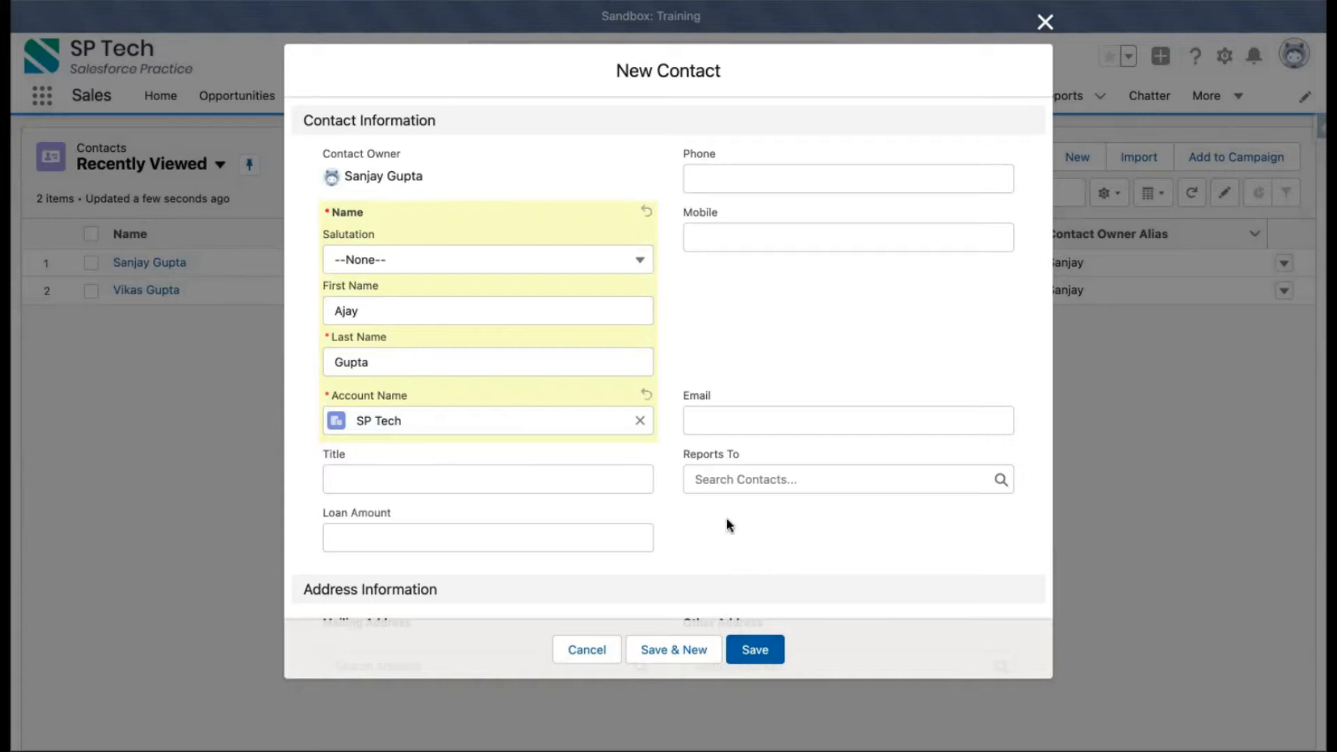
click(755, 648)
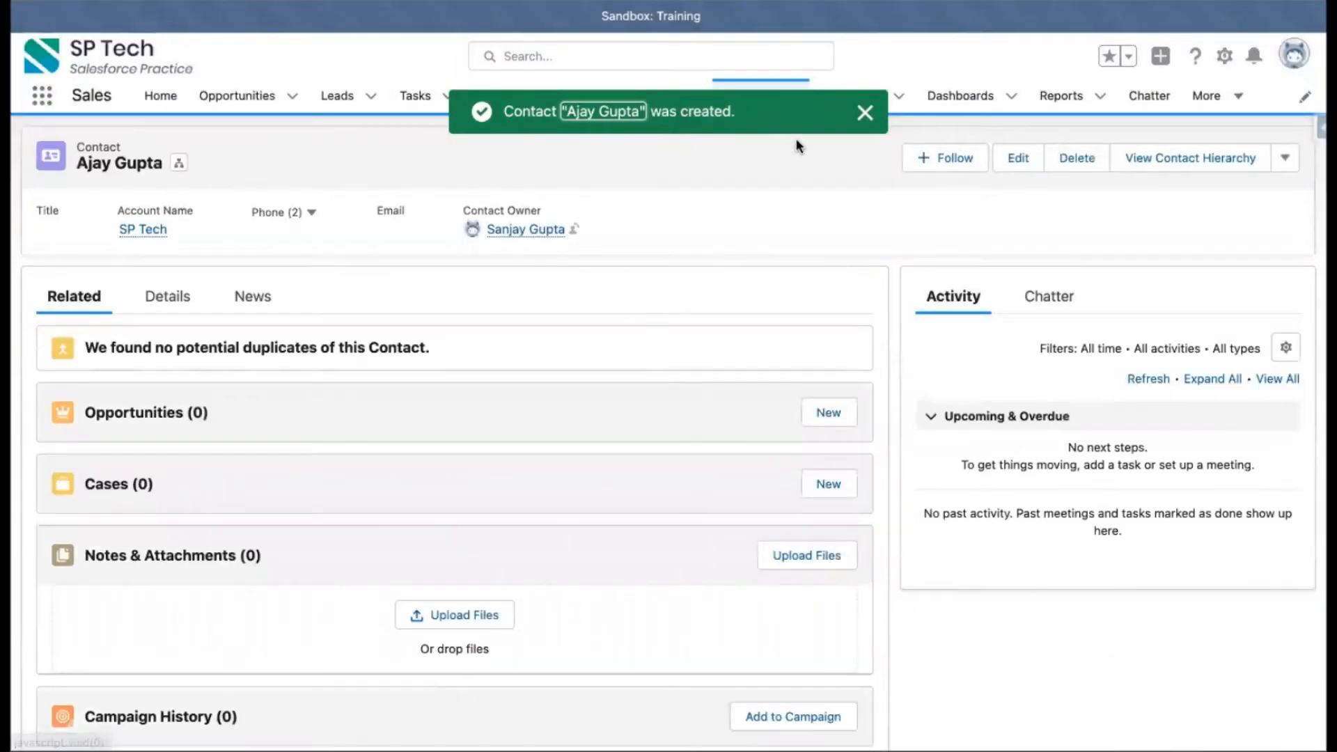
click(864, 113)
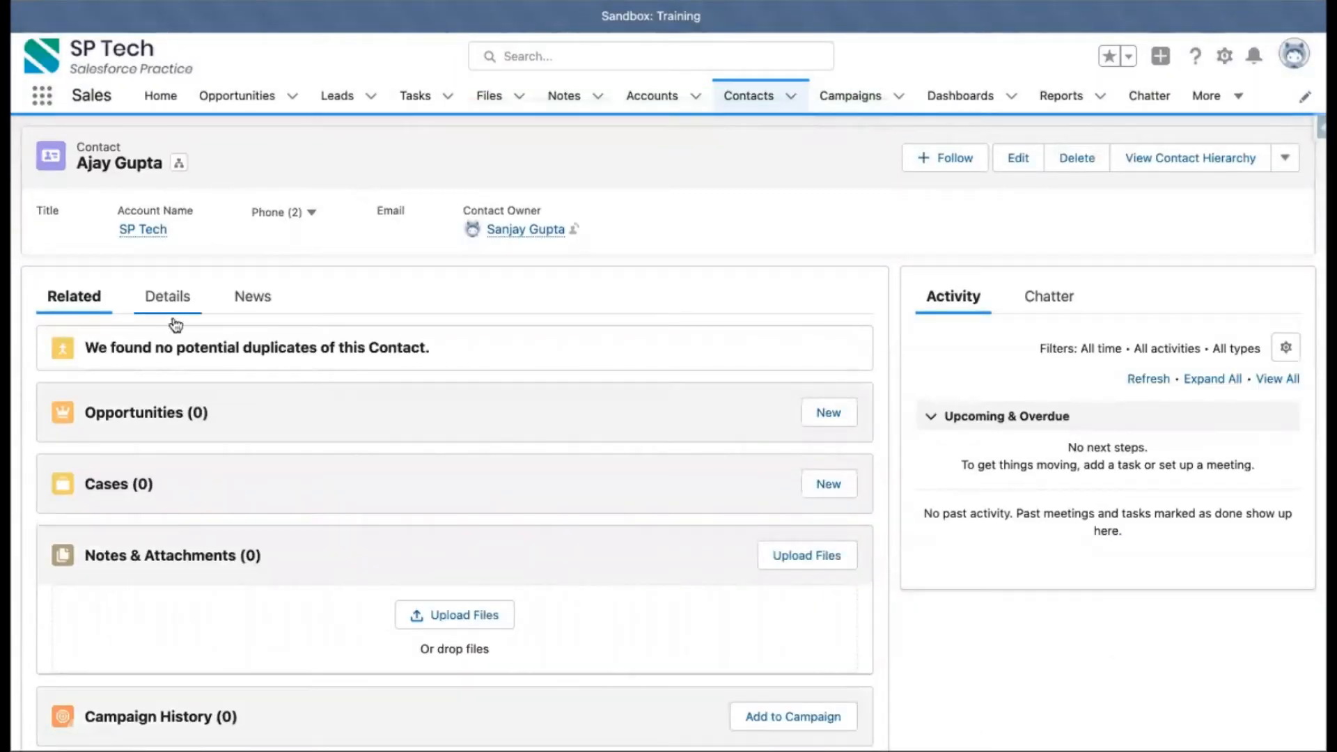
View the new contact's details and follow its Account Name link to the SP Tech account.
click(165, 297)
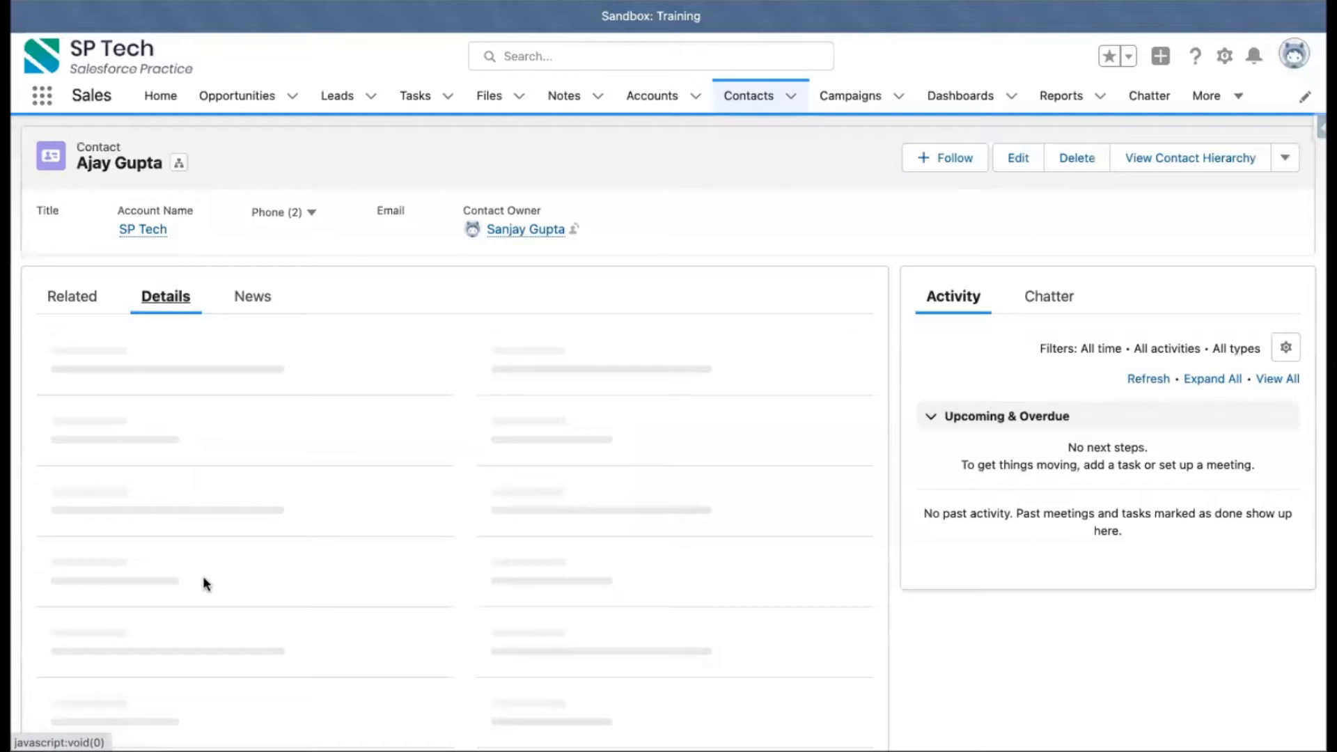
scroll(202, 582, down, 1)
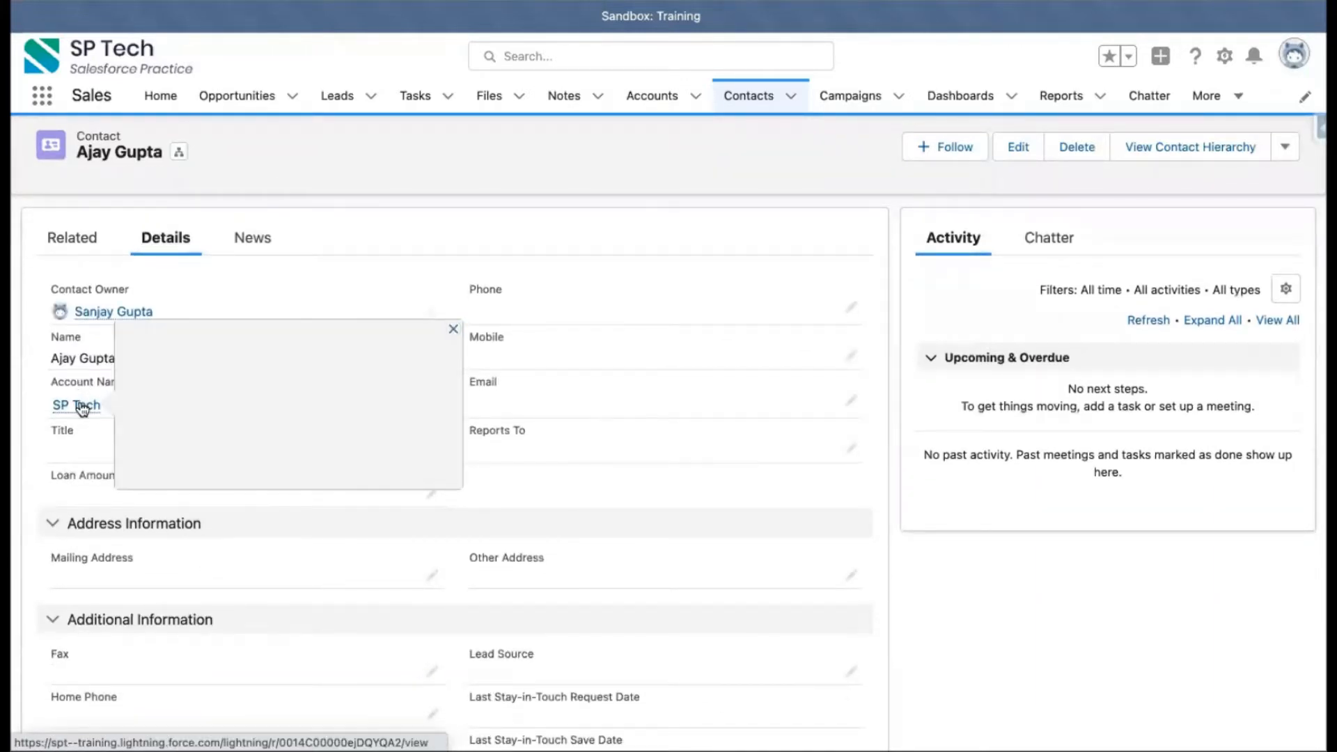
click(80, 406)
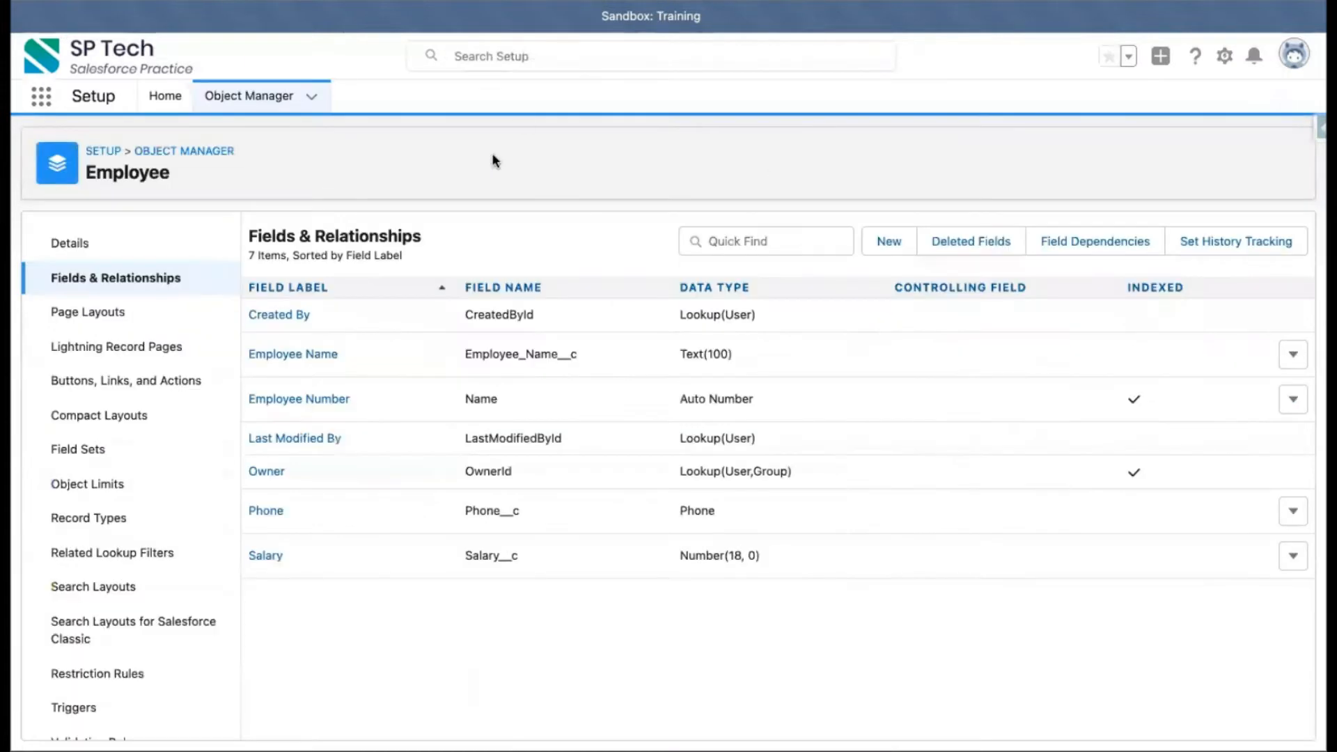
Find the Contact object in the Object Manager and examine the data type of its Account Name field.
click(260, 97)
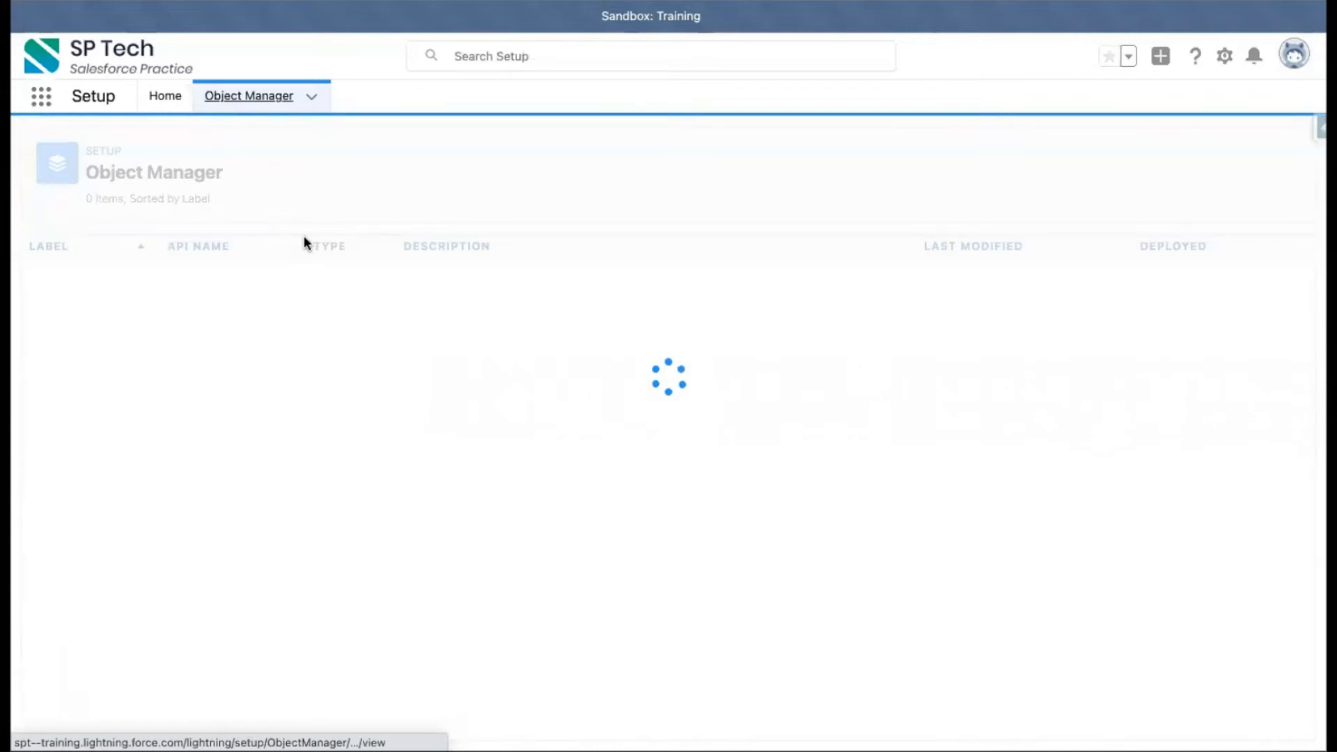
click(998, 162)
text(contact)
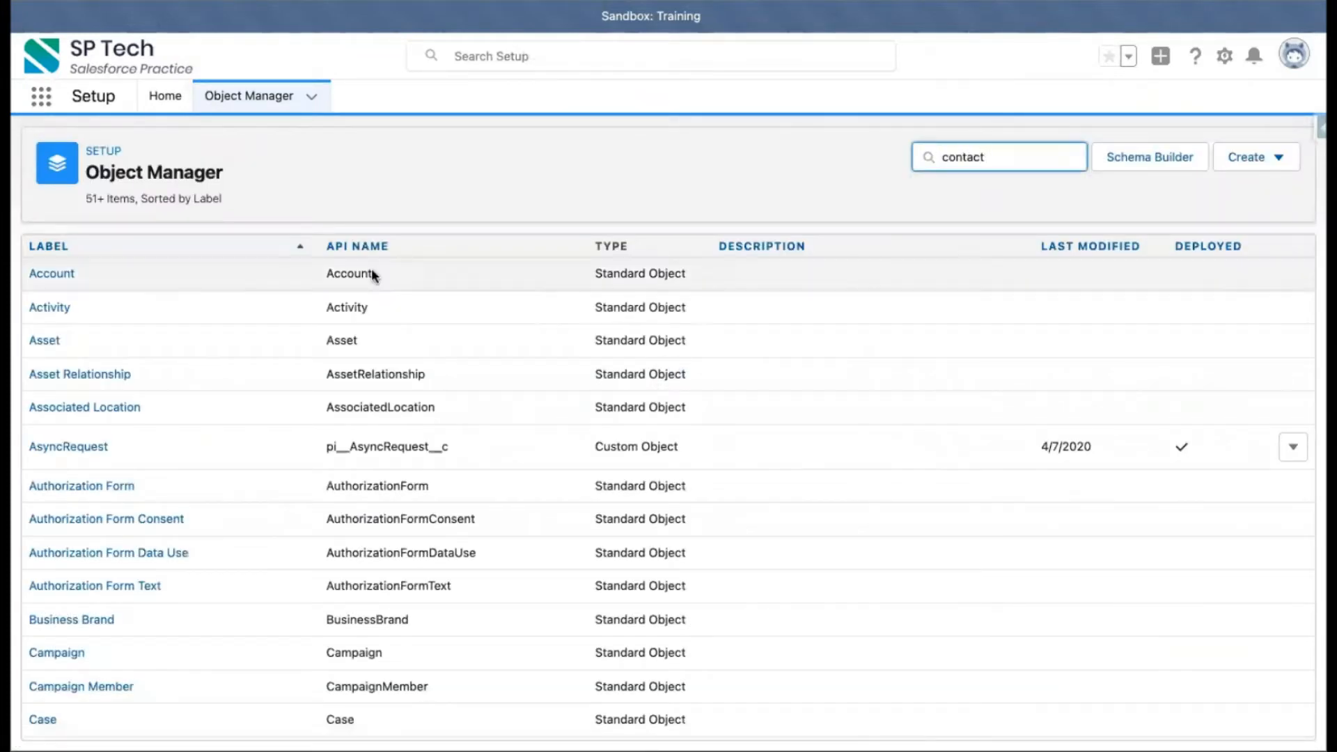
click(53, 273)
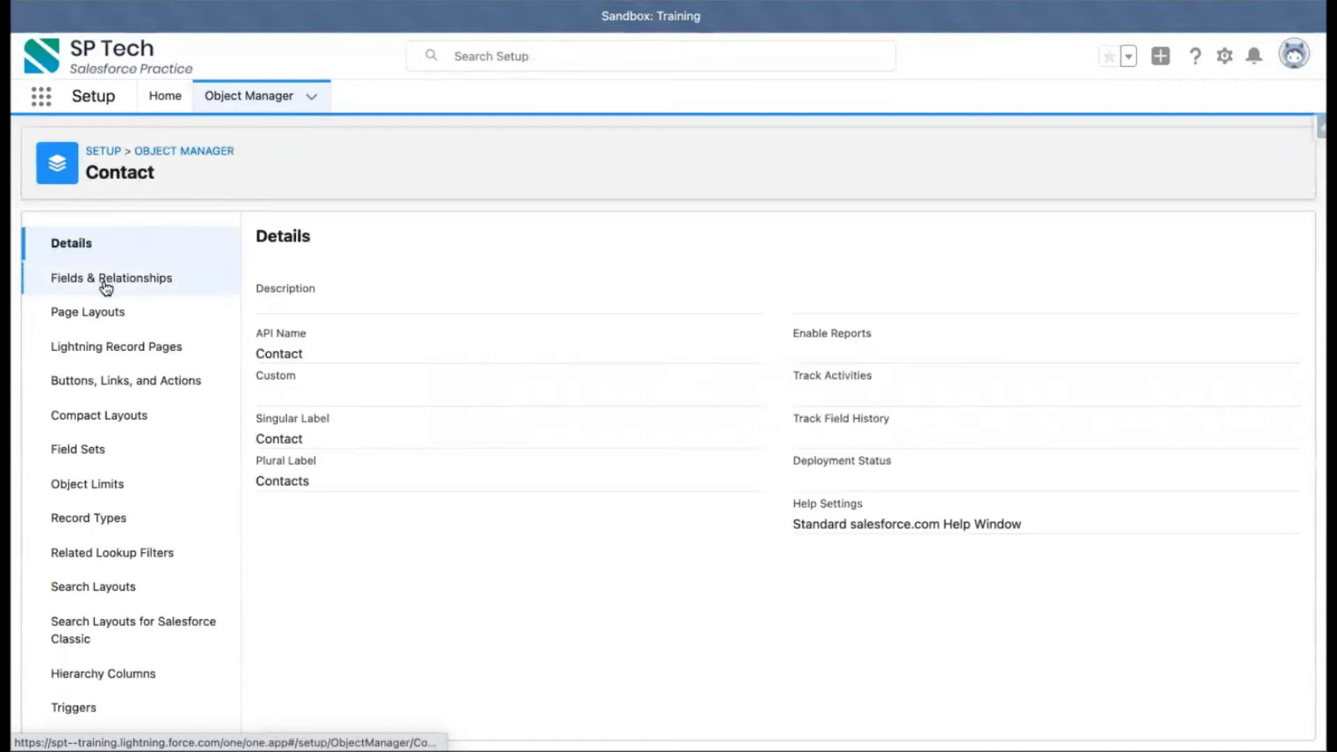
click(105, 284)
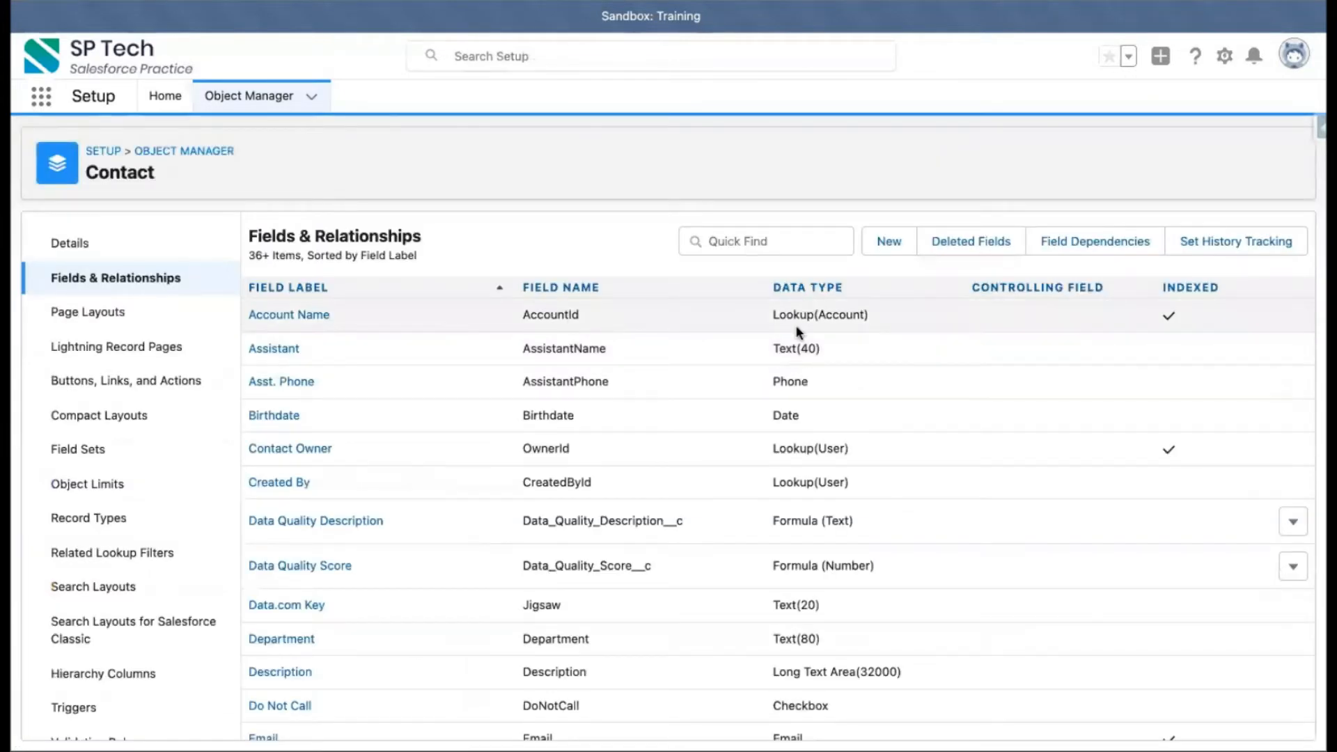
drag(770, 314, 897, 316)
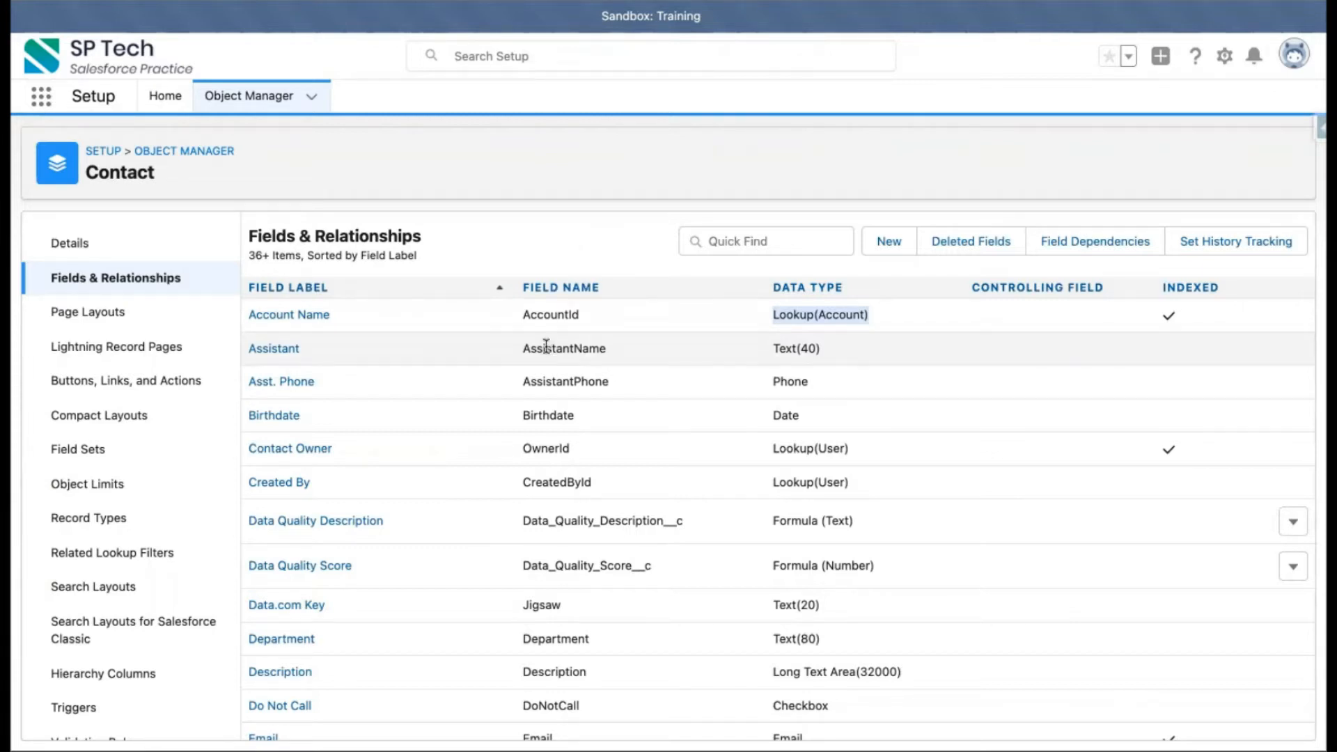
click(574, 200)
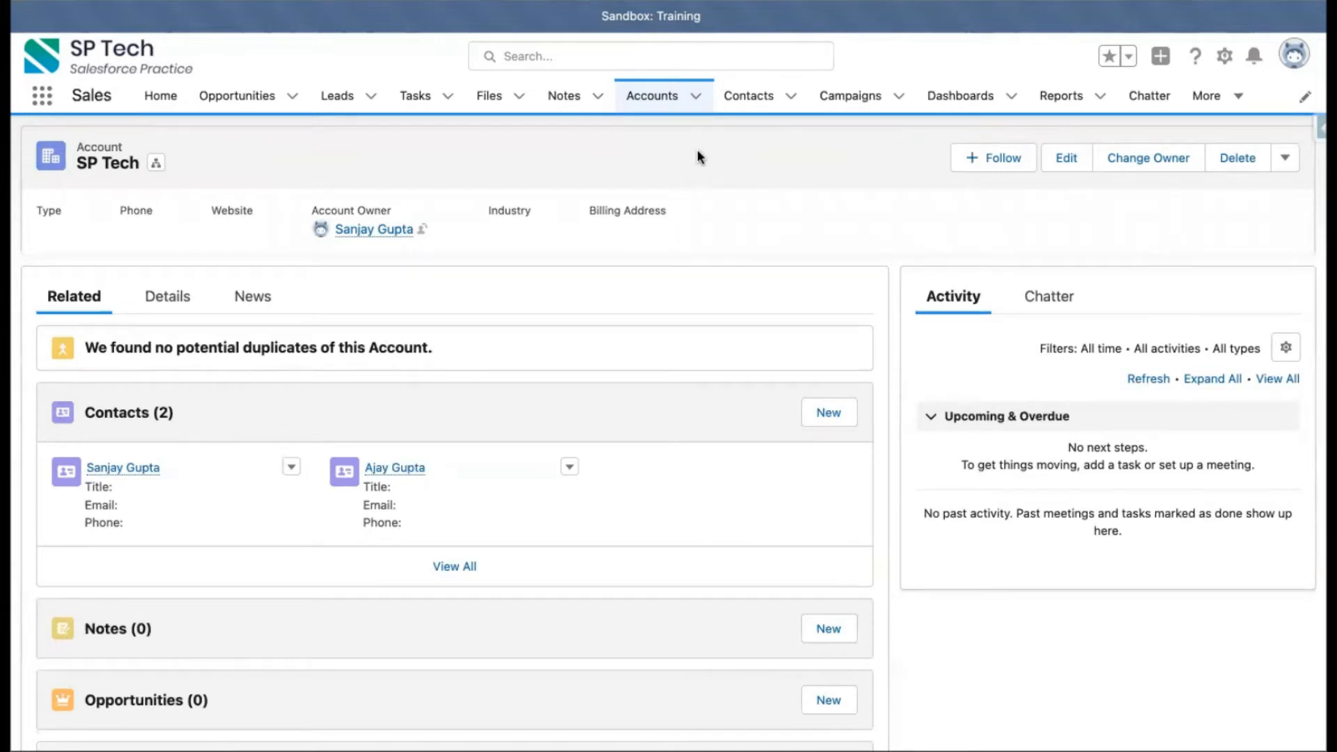
Review all related lists on the SP Tech account record.
scroll(313, 525, down, 5)
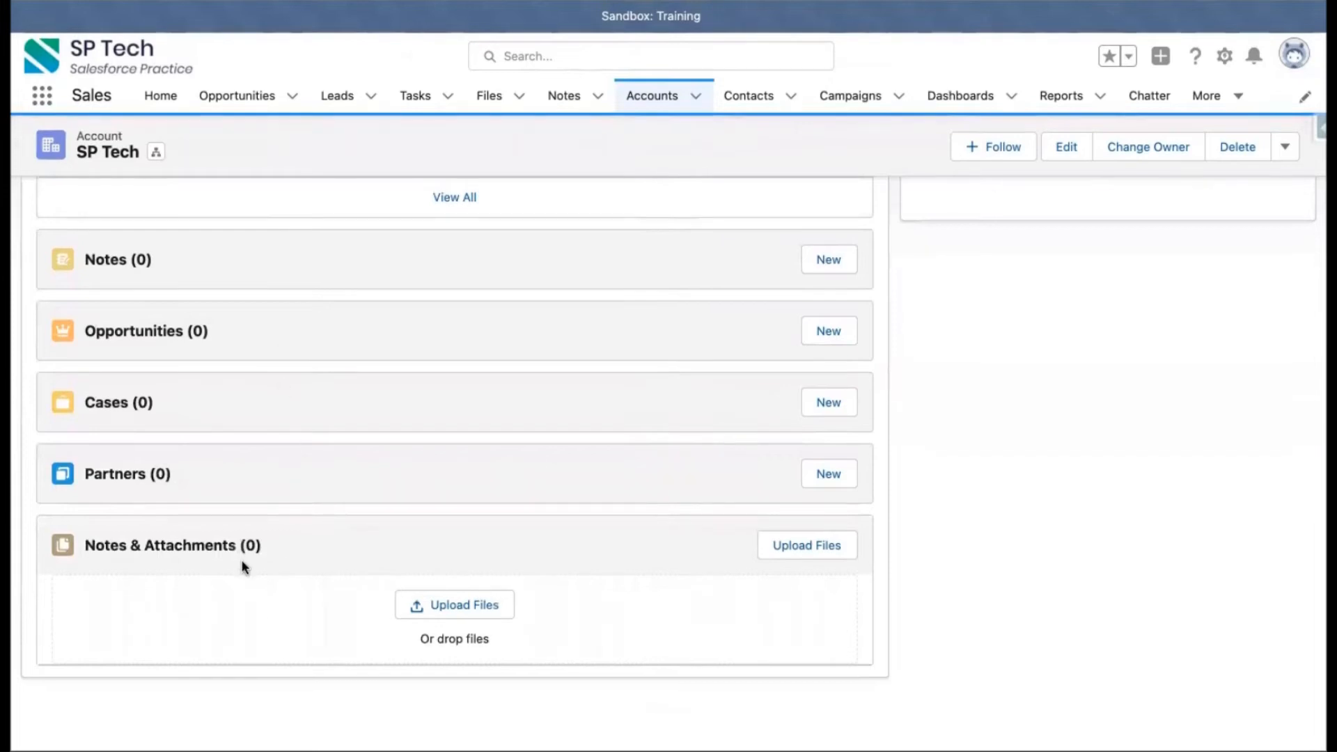
scroll(241, 558, up, 5)
scroll(241, 559, down, 5)
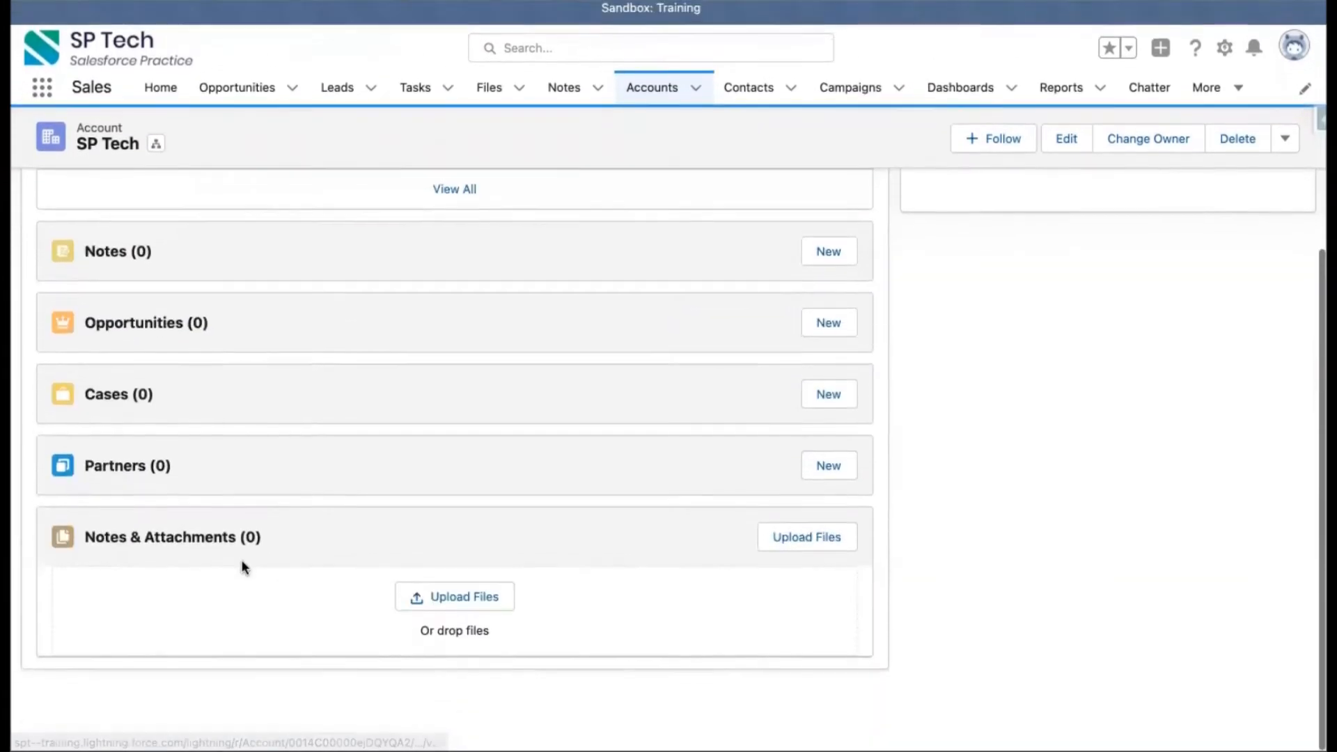
scroll(475, 394, up, 5)
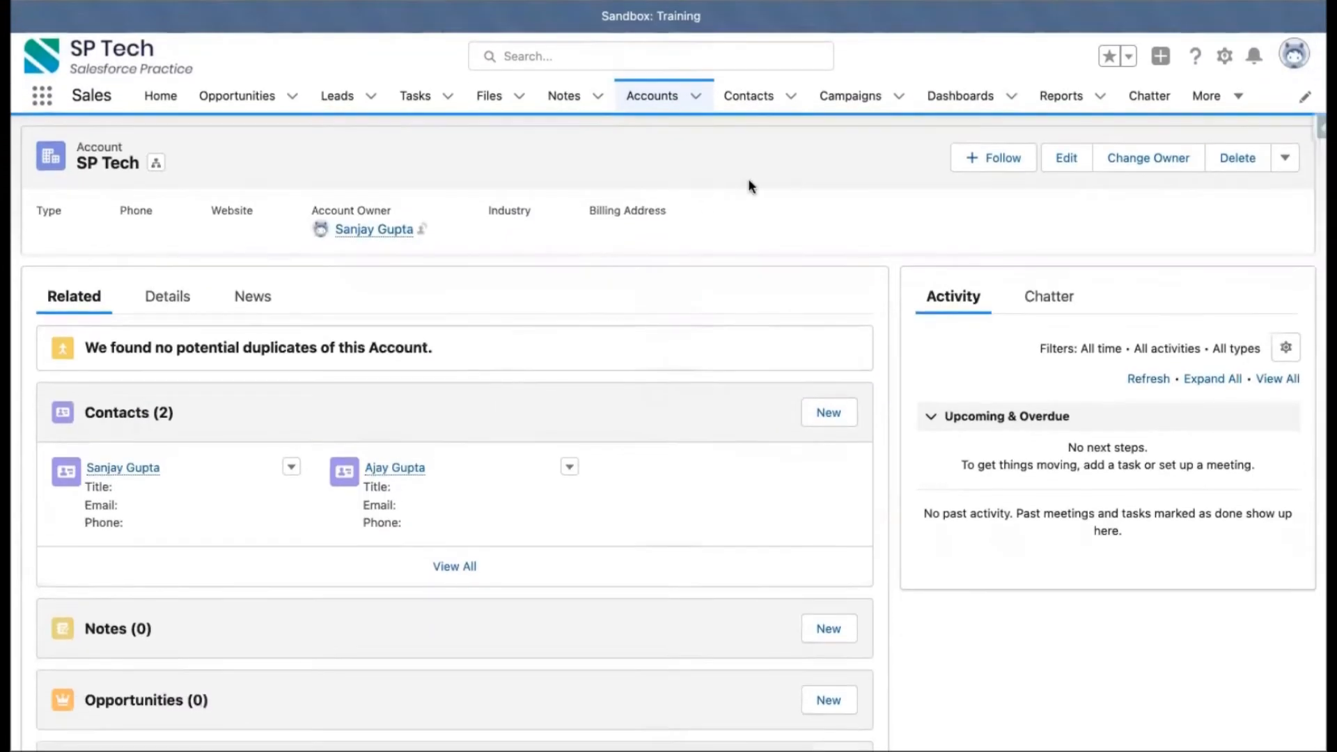
scroll(232, 497, down, 5)
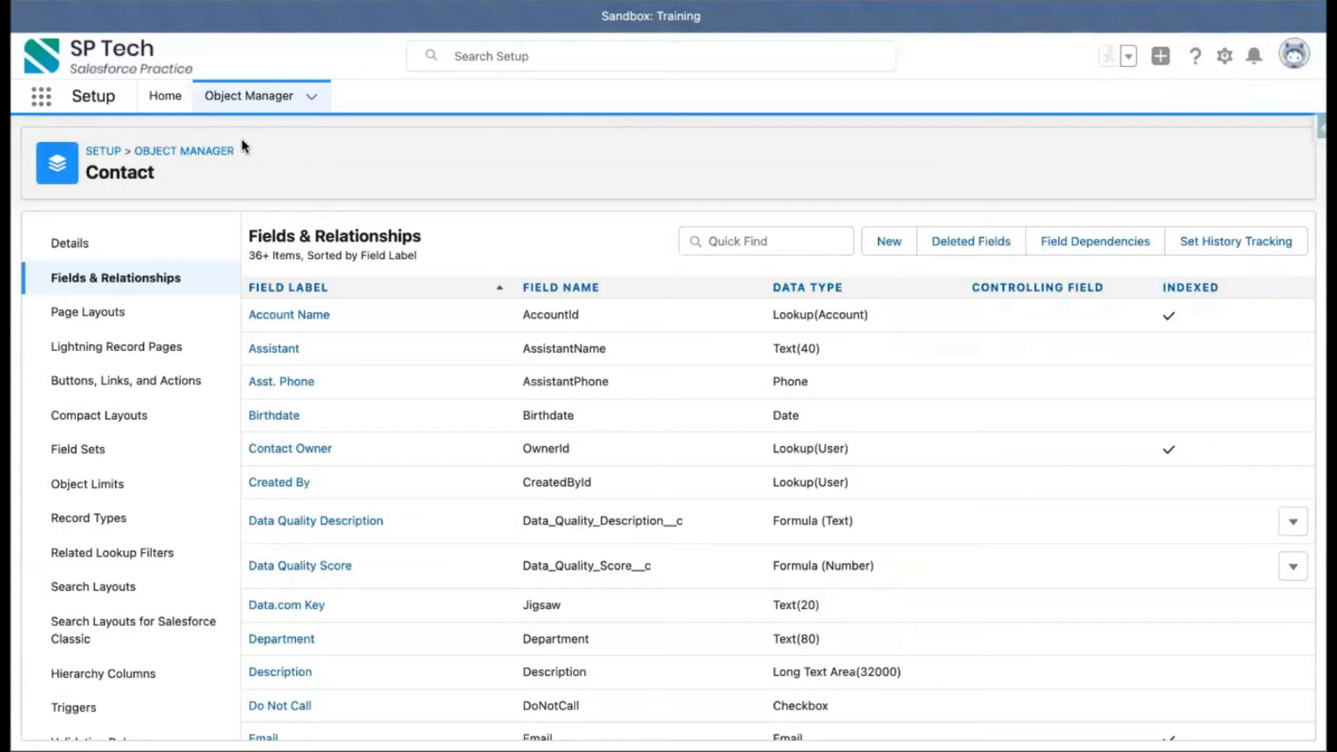
Find the Employee object in the Object Manager and start a new custom field in its fields and relationships.
click(216, 151)
click(970, 158)
text(employee)
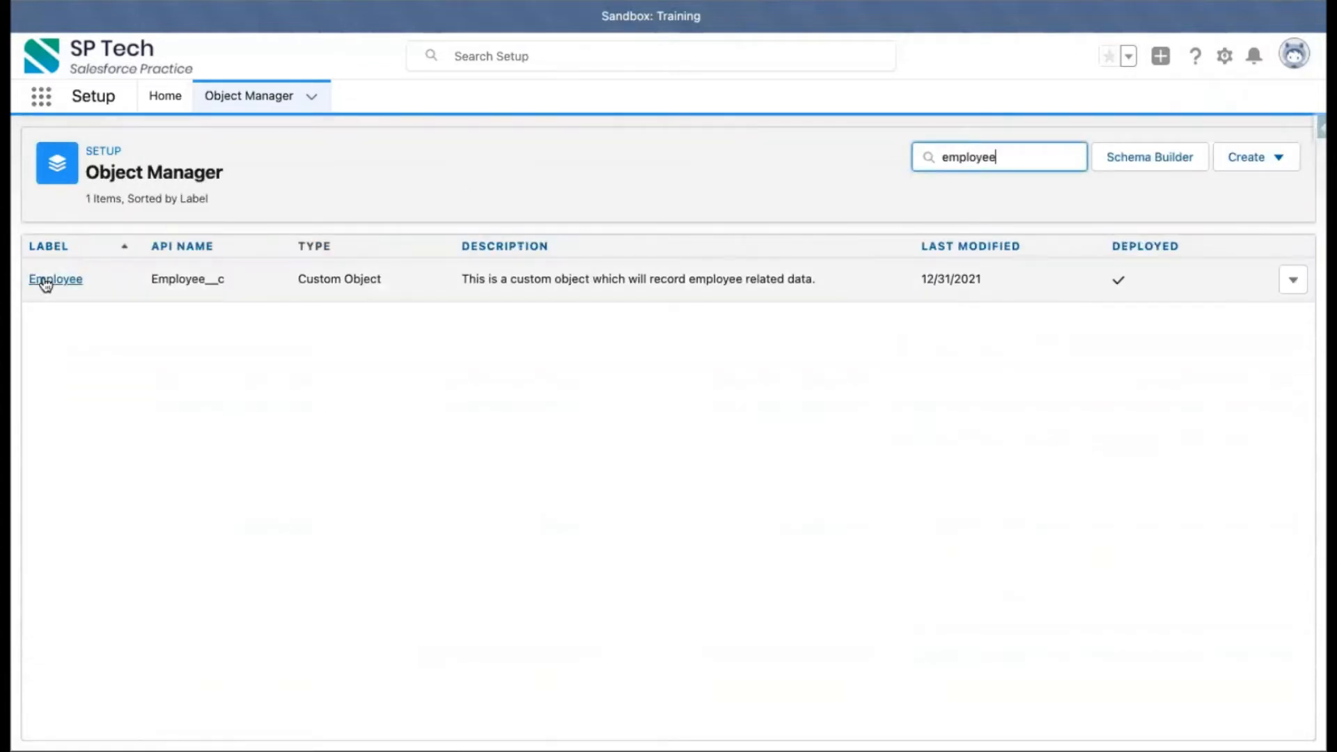
click(46, 282)
click(105, 279)
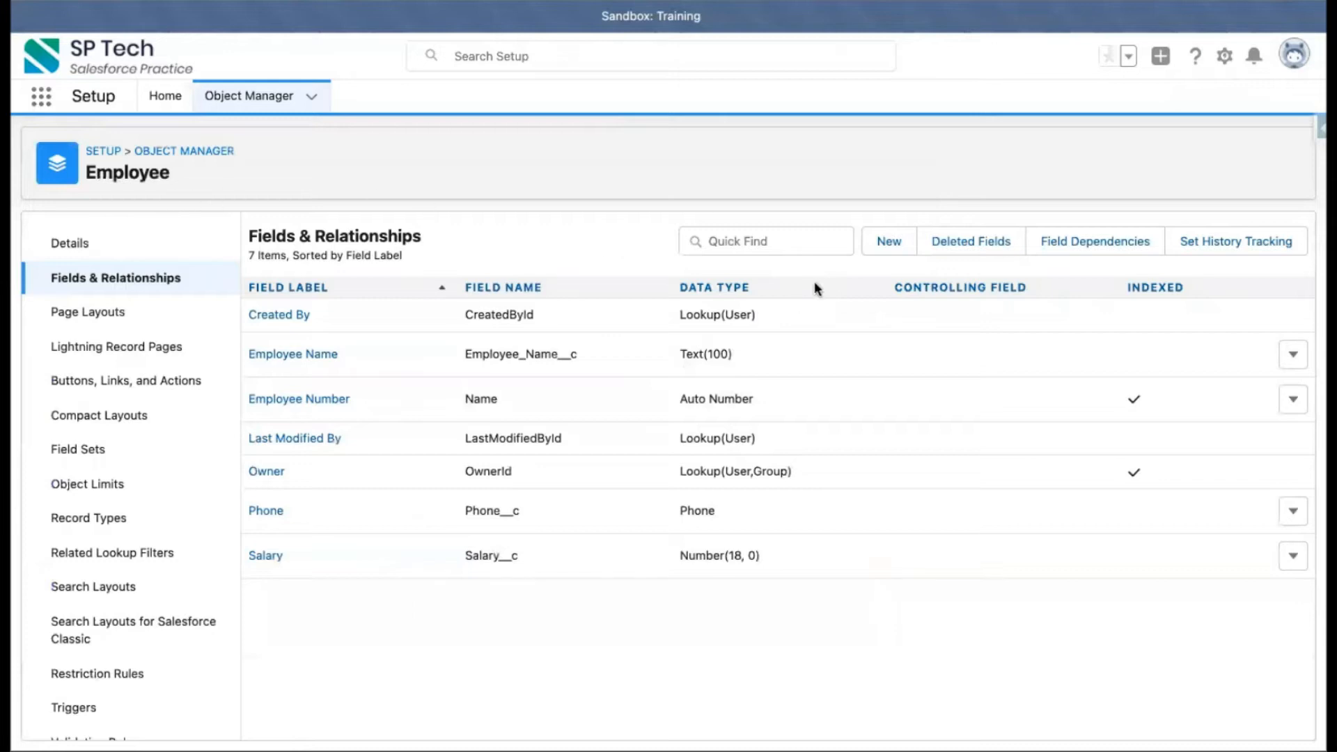
click(886, 240)
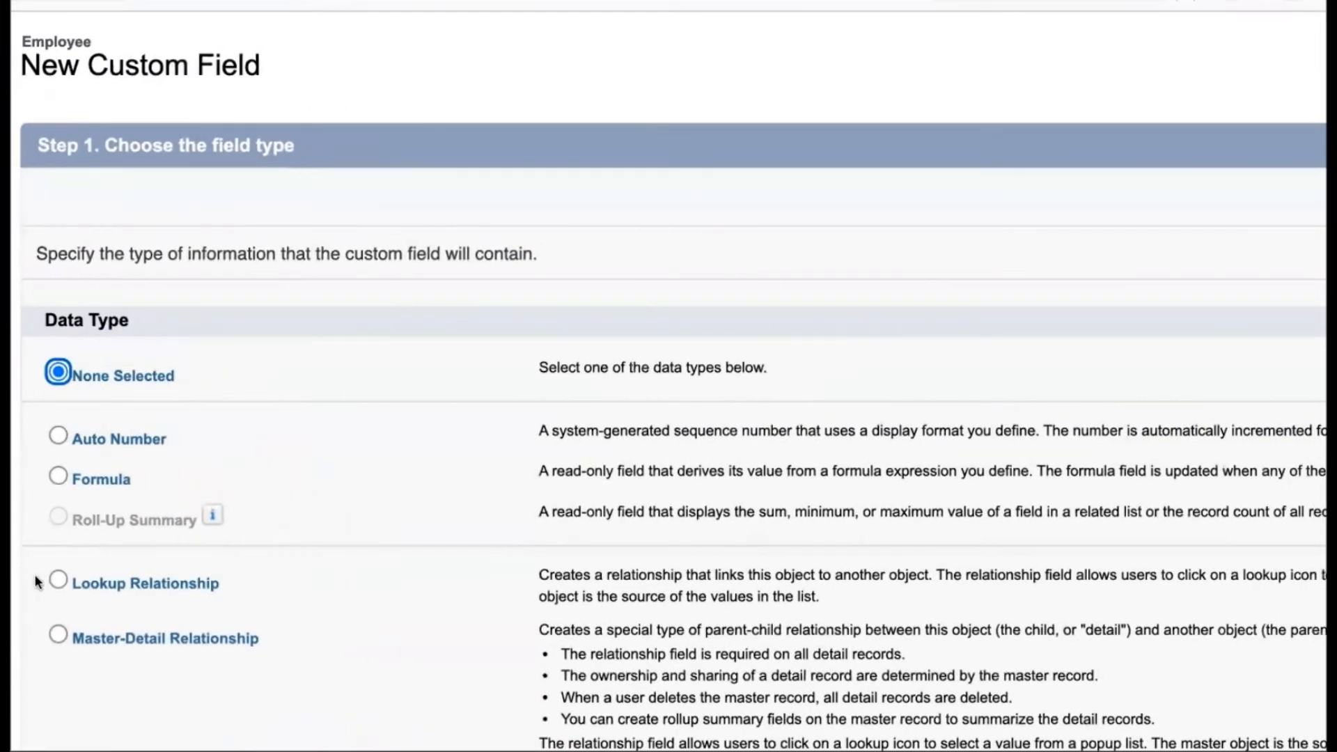
Choose Lookup Relationship as the data type of the new Employee field and read its description.
click(58, 579)
scroll(796, 575, right, 5)
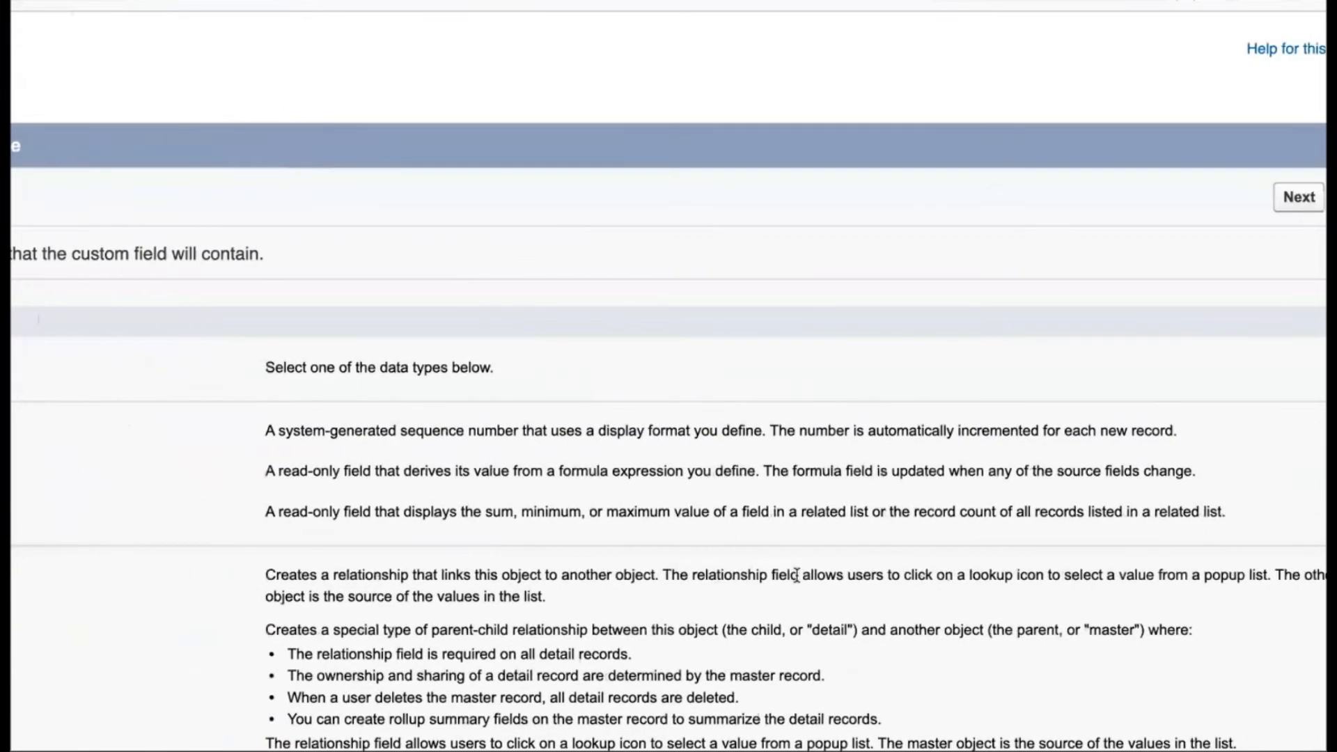
scroll(797, 575, right, 2)
drag(147, 575, 511, 600)
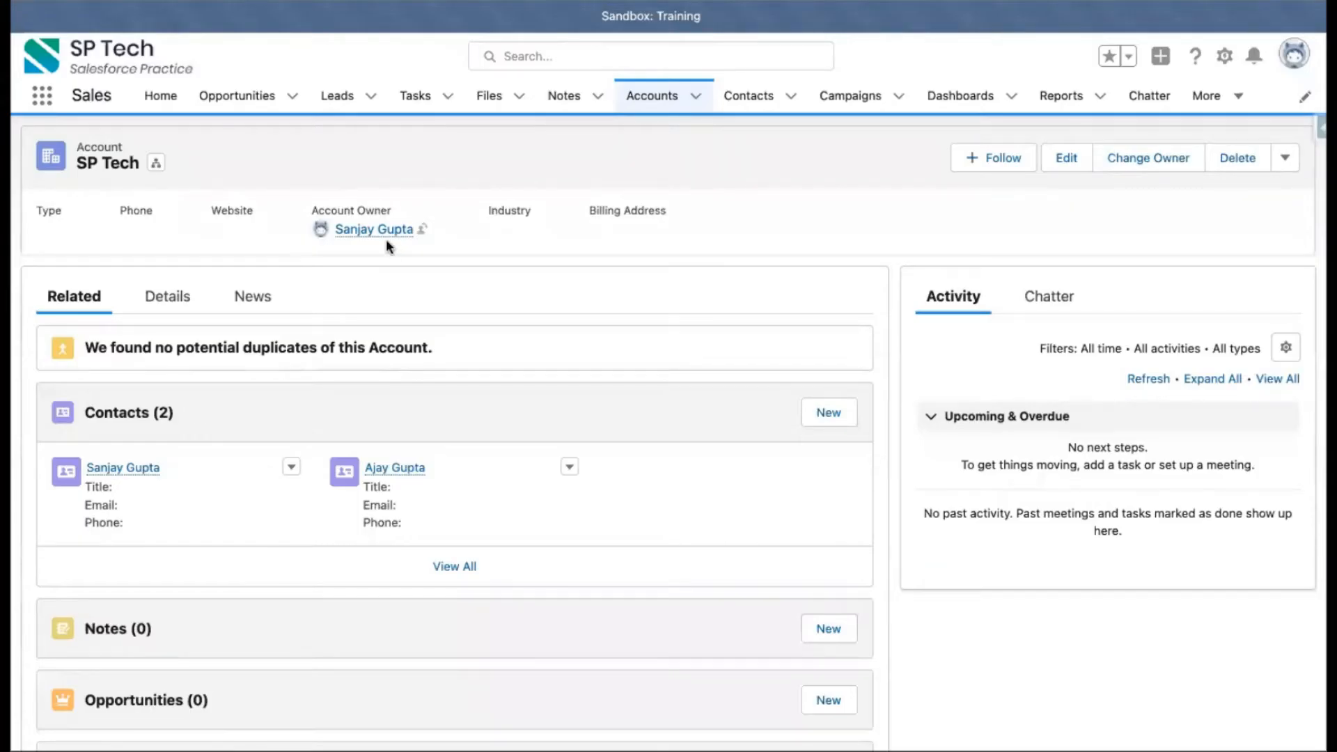
Open a blank new contact form to inspect its Account Name lookup, and cancel the form.
click(748, 95)
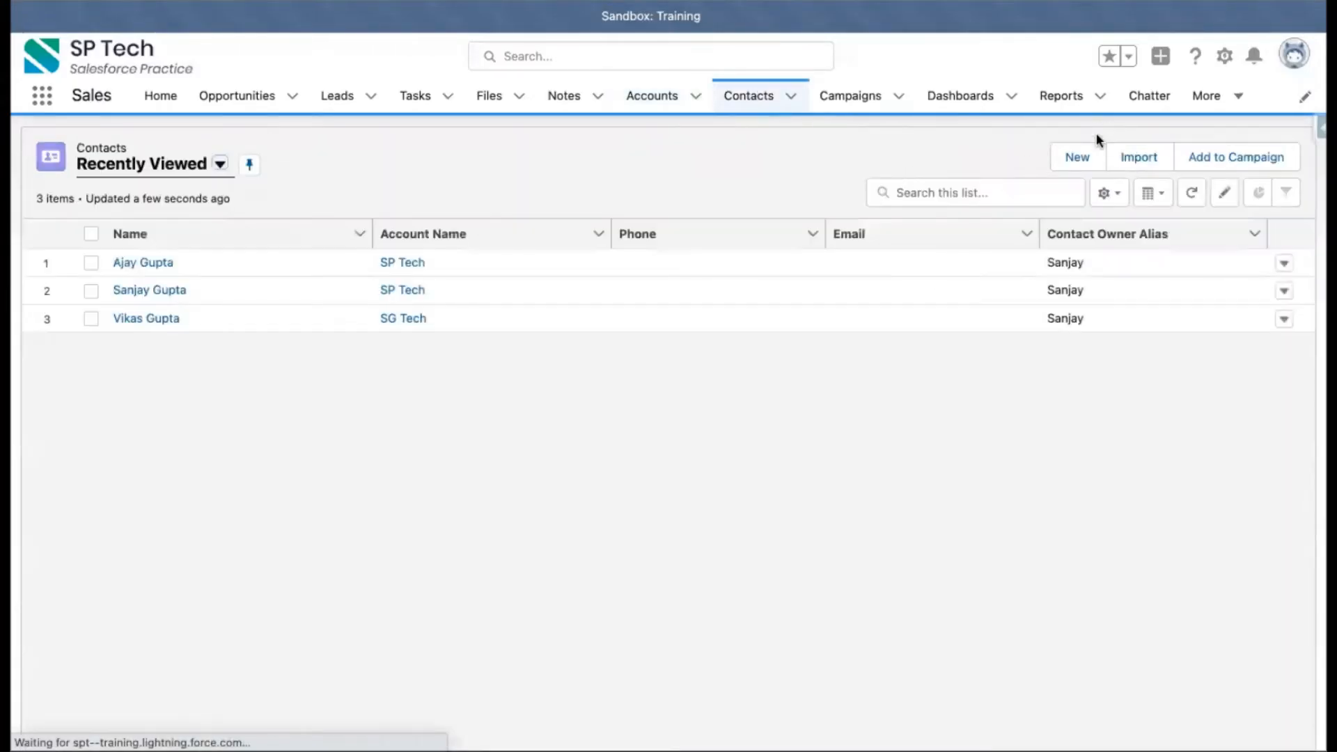
click(1080, 156)
click(407, 420)
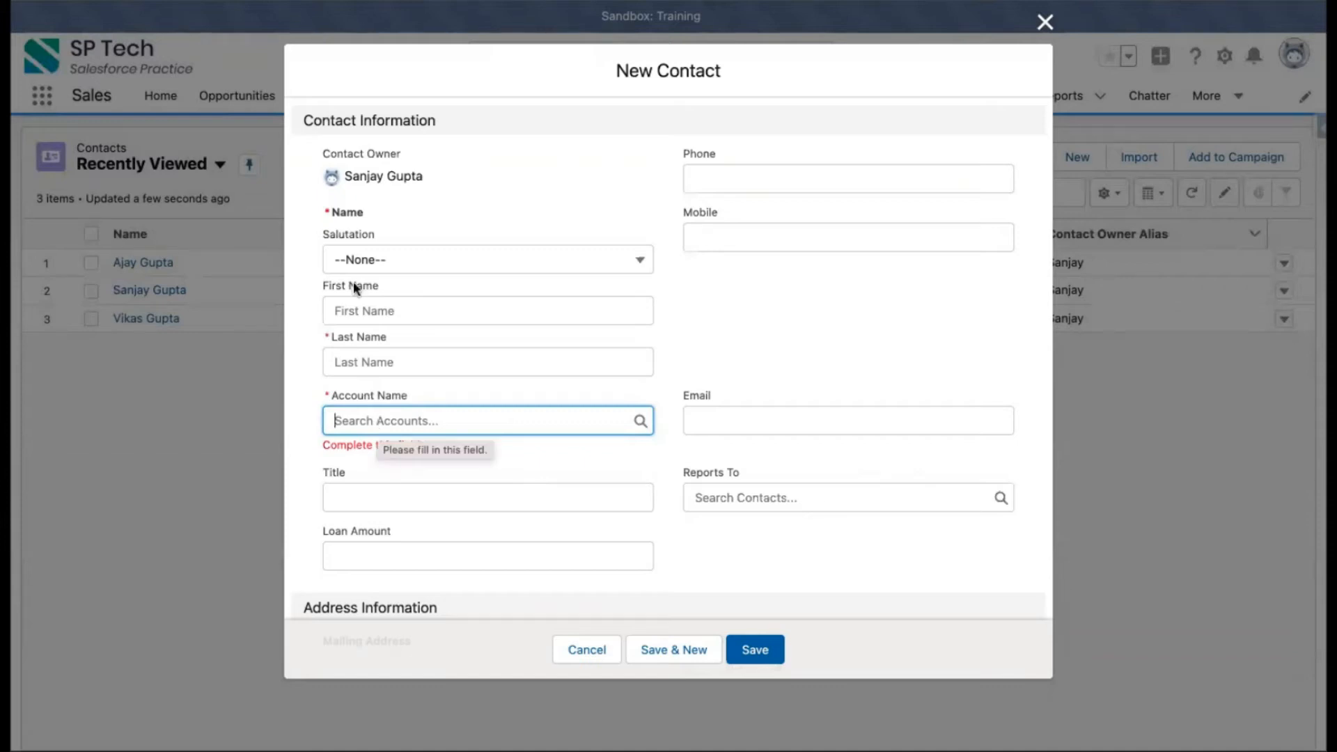
click(593, 648)
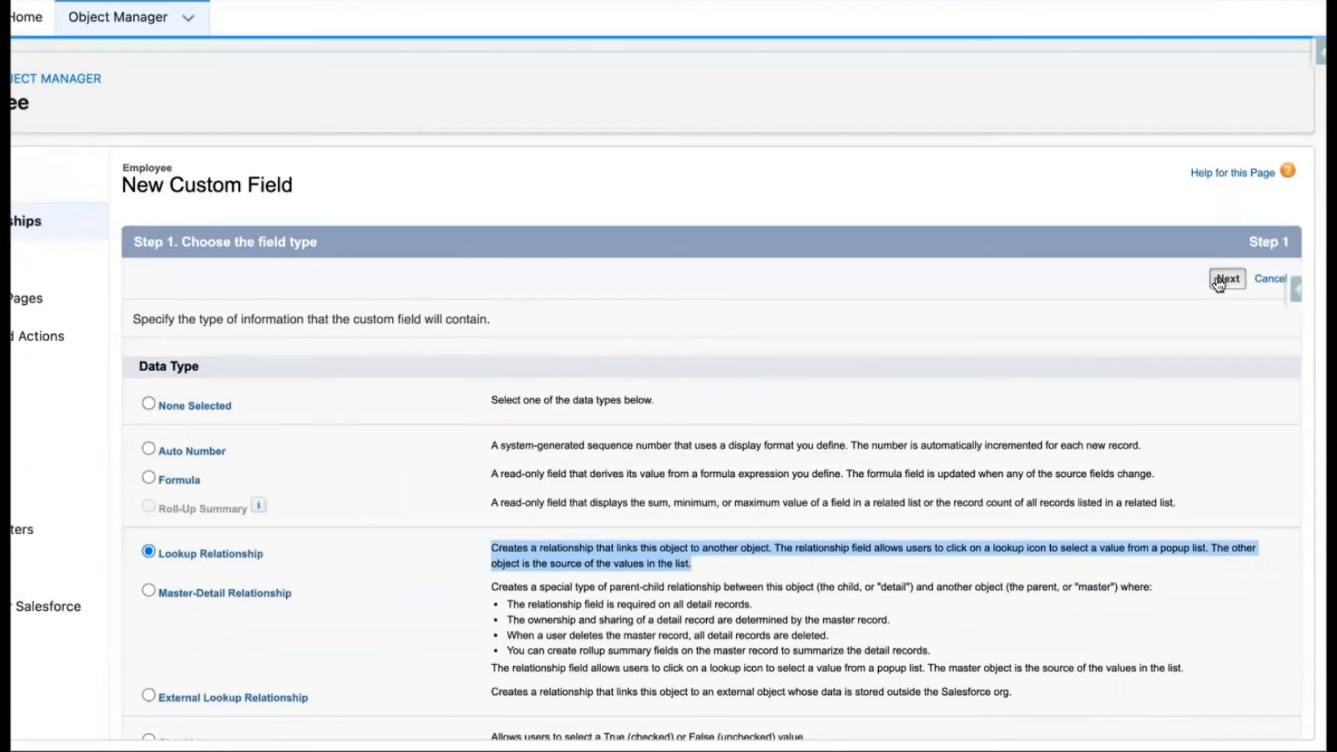
Set Account as the related object of the Employee lookup field and continue to the label and name settings.
click(1190, 196)
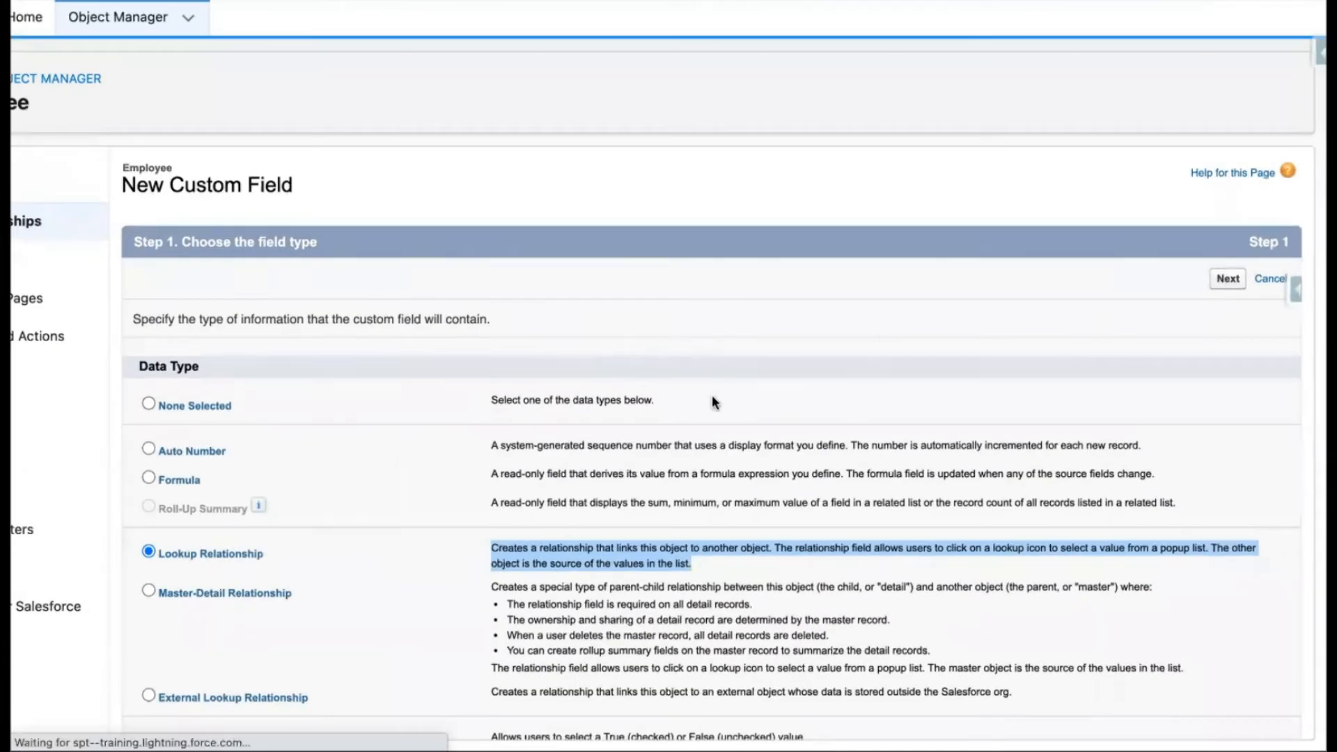
click(538, 362)
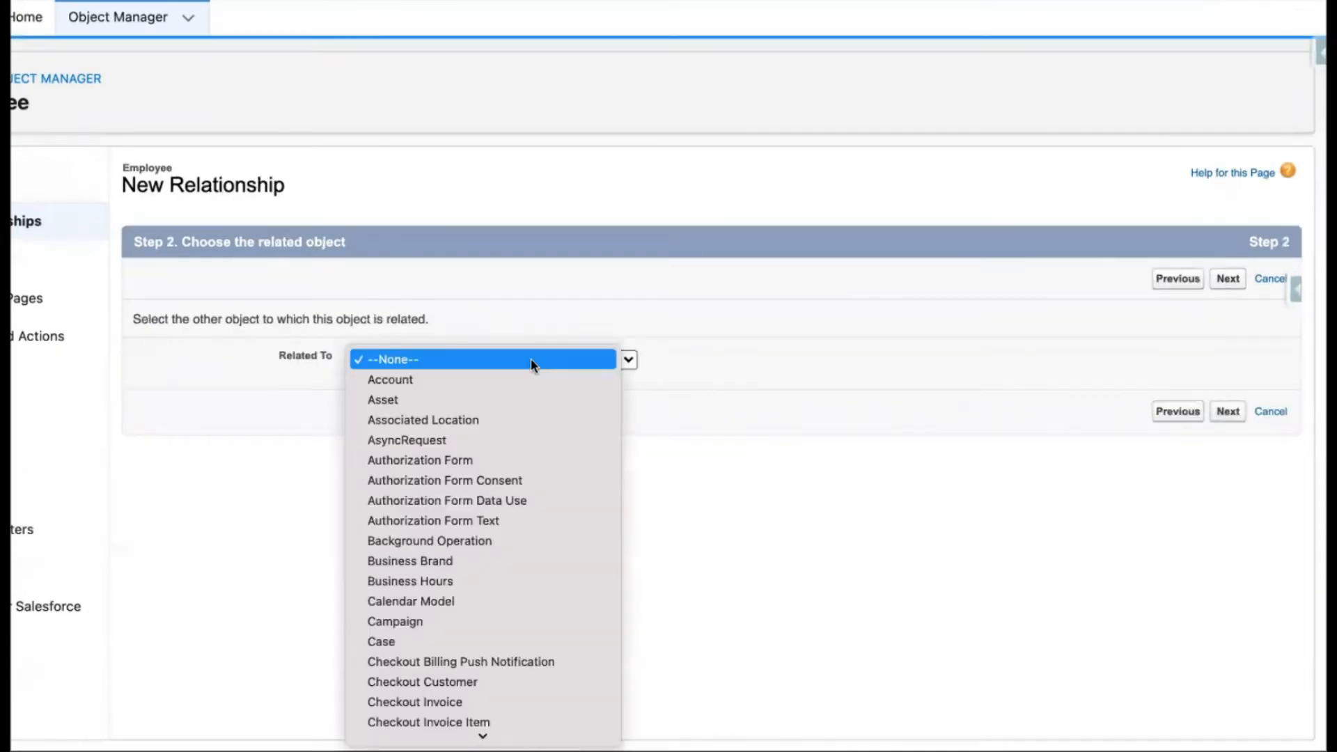
click(483, 379)
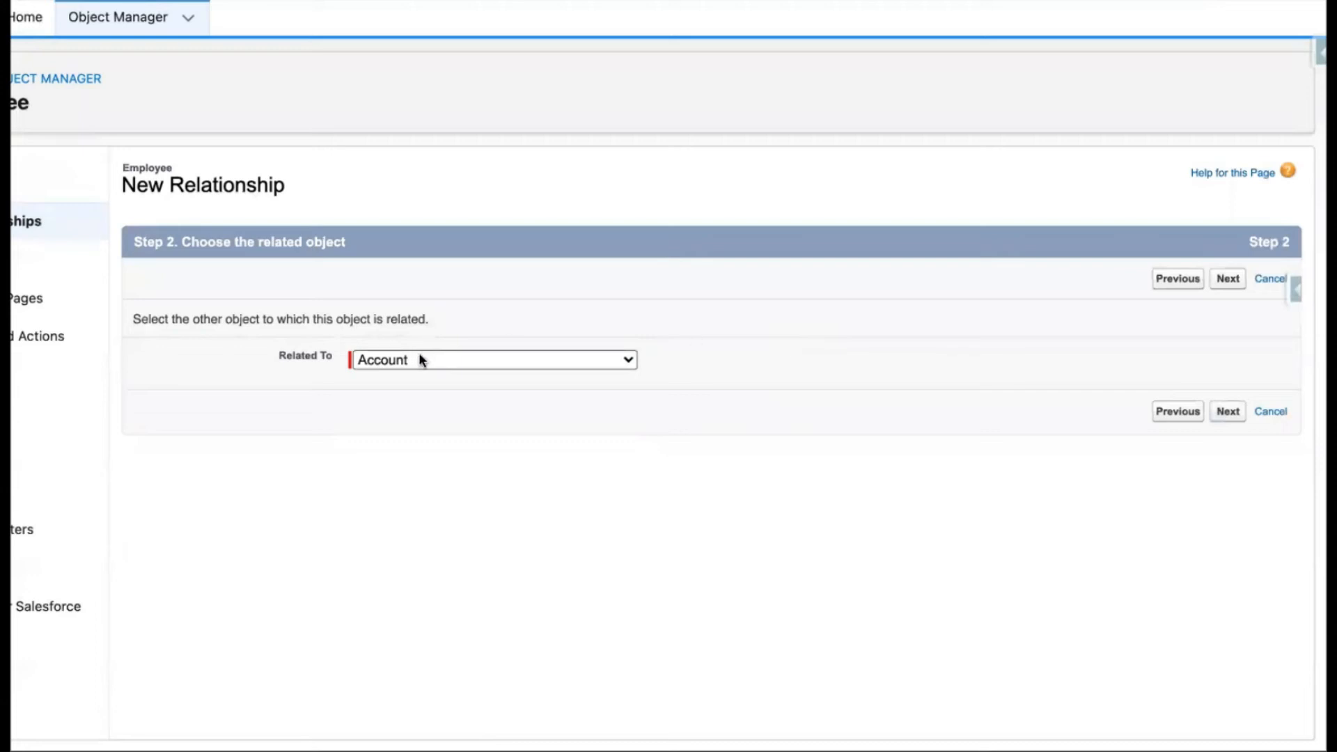
click(1227, 279)
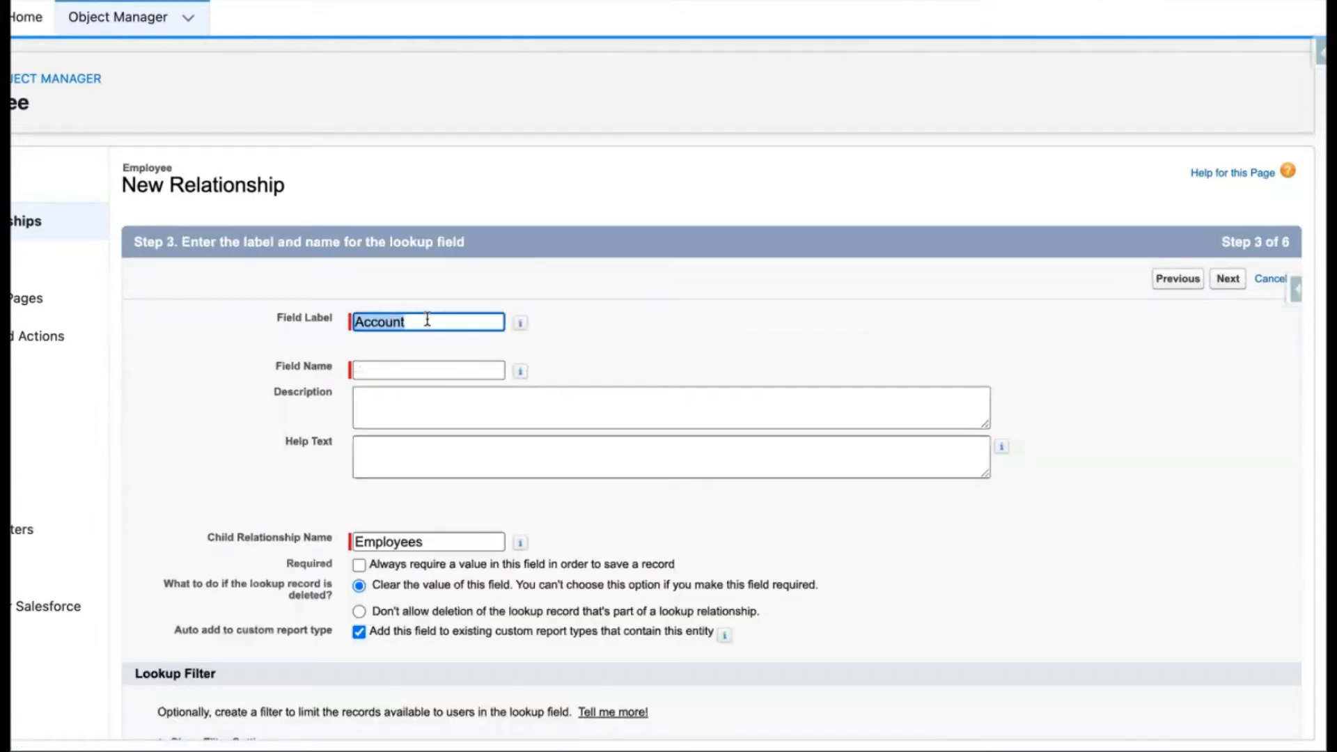
Label the lookup field Organization and use the same text as its field name.
text(Organization)
click(440, 352)
click(440, 351)
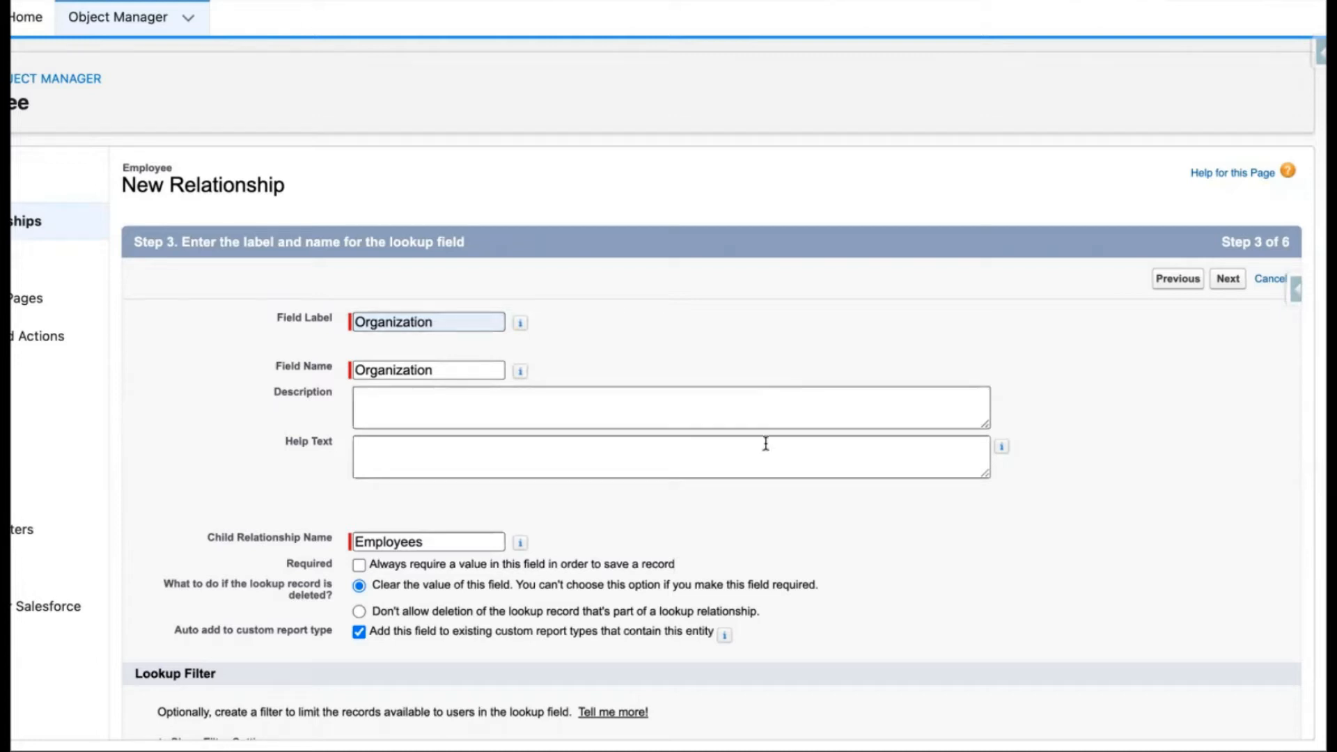
Try making the lookup field always required for saving a record, and turn the requirement off again.
scroll(745, 516, down, 2)
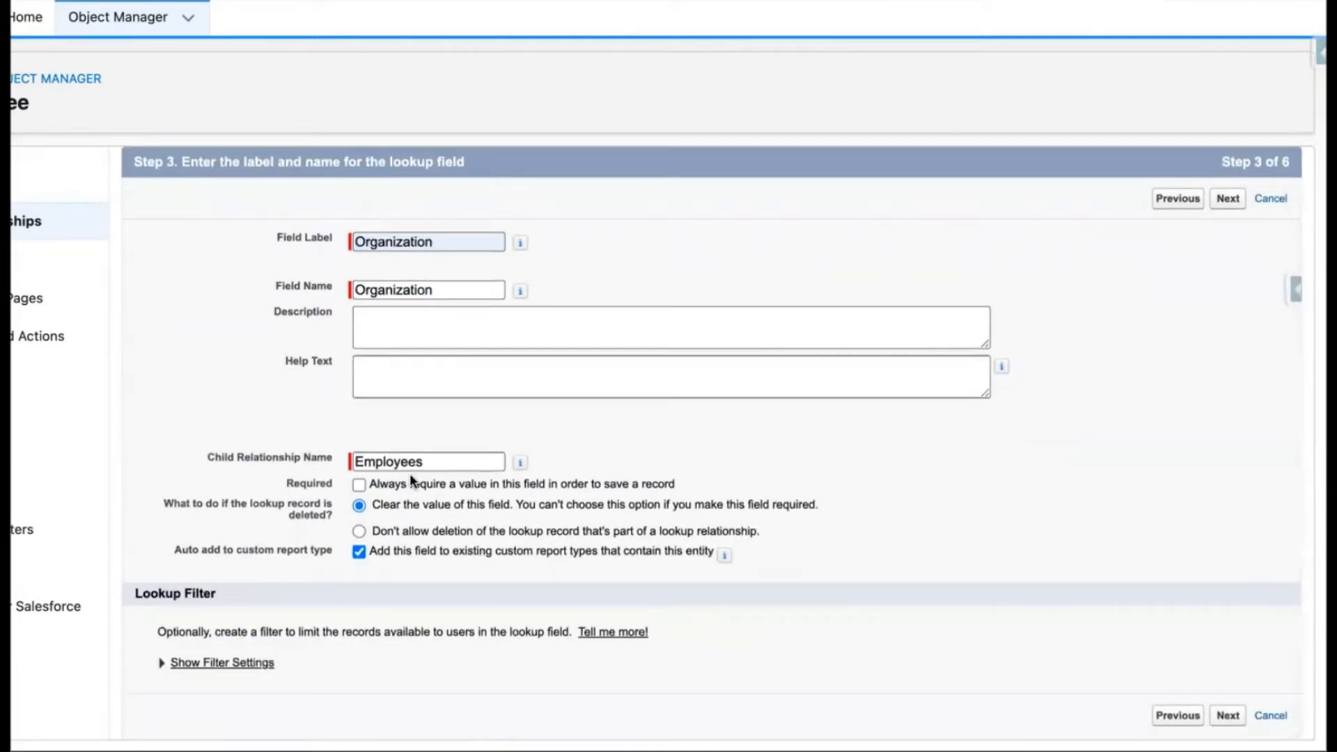
scroll(411, 480, down, 2)
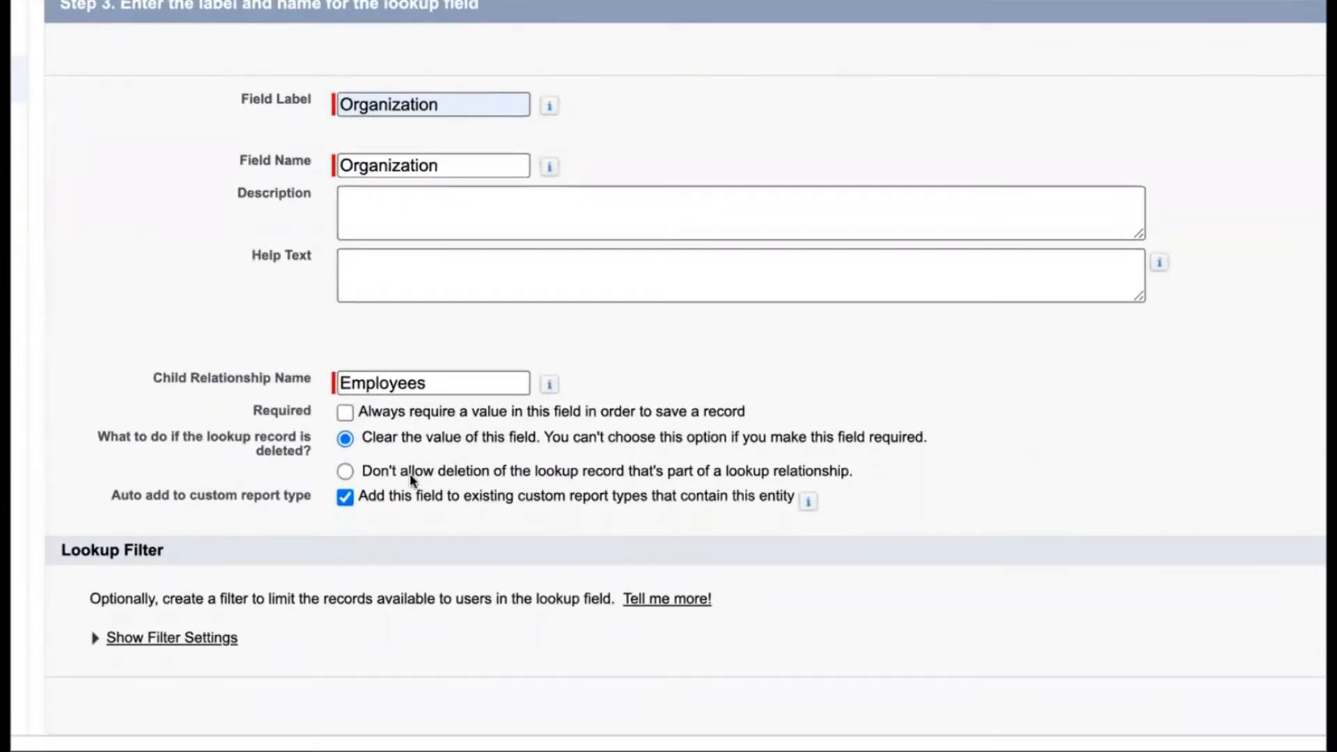
click(348, 416)
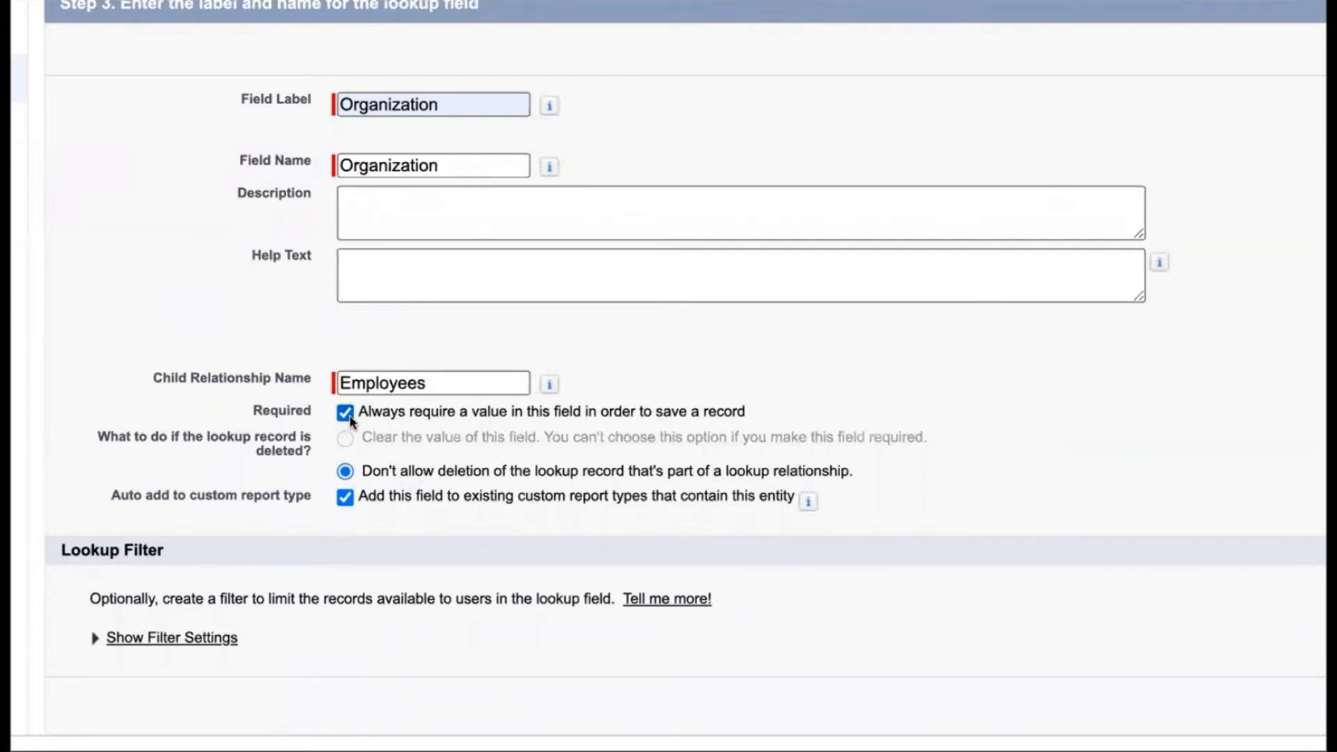
click(348, 415)
click(348, 415)
click(347, 414)
Keep the option that clears the field's value when the lookup record is deleted, and continue to field-level security.
click(346, 438)
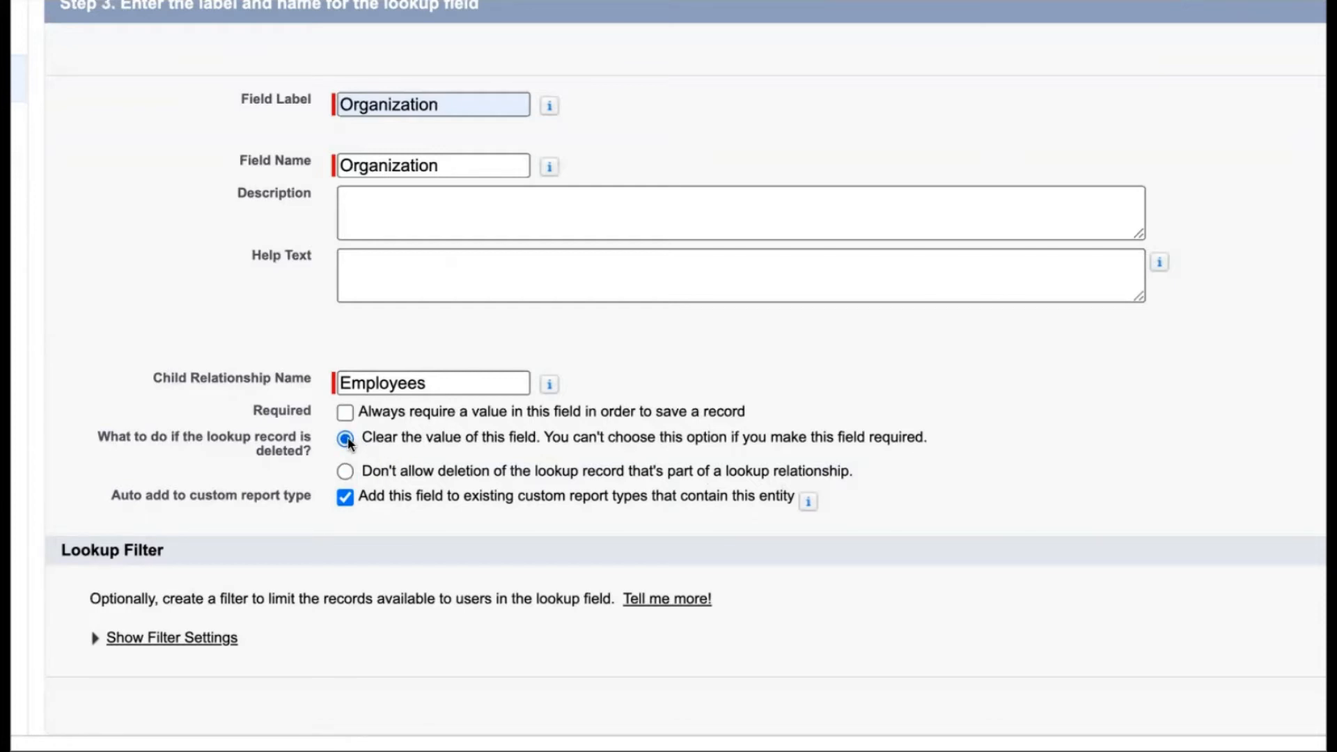
drag(361, 442, 654, 446)
drag(799, 443, 932, 444)
click(931, 445)
scroll(916, 488, up, 3)
scroll(923, 466, right, 5)
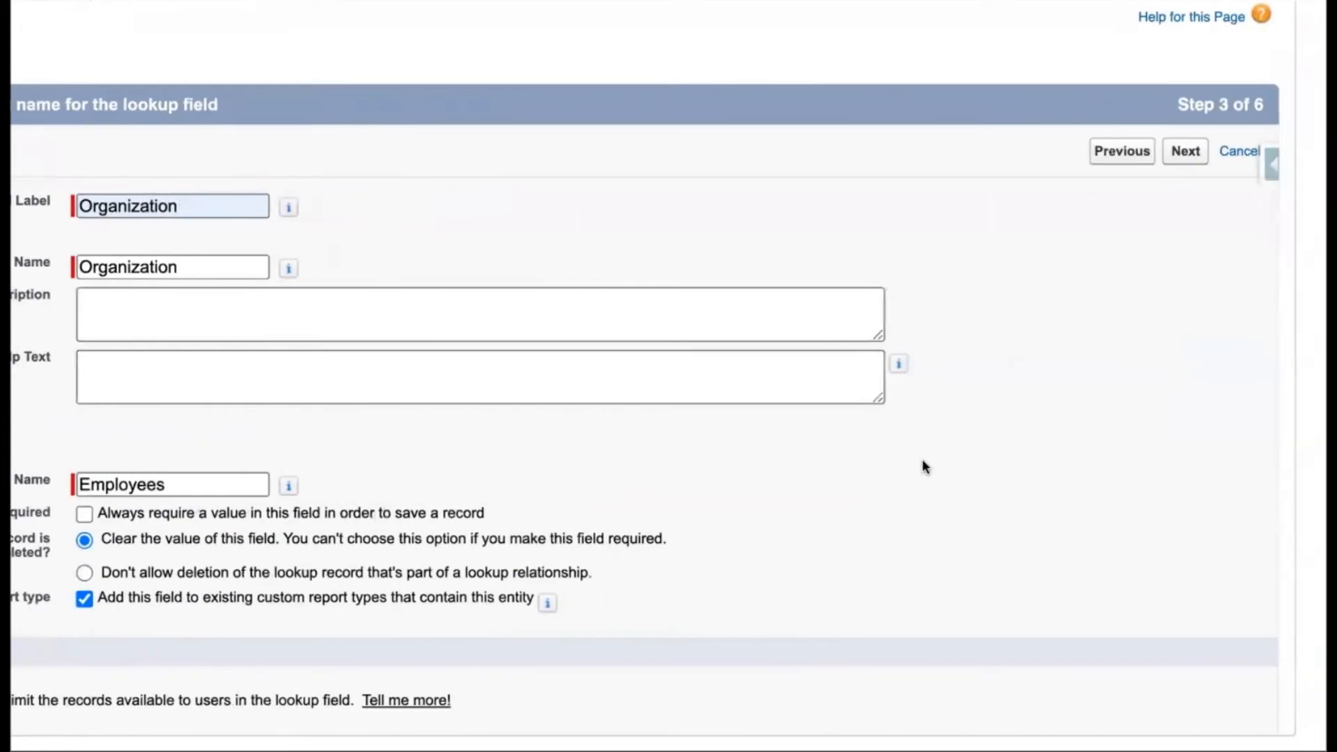
click(1203, 153)
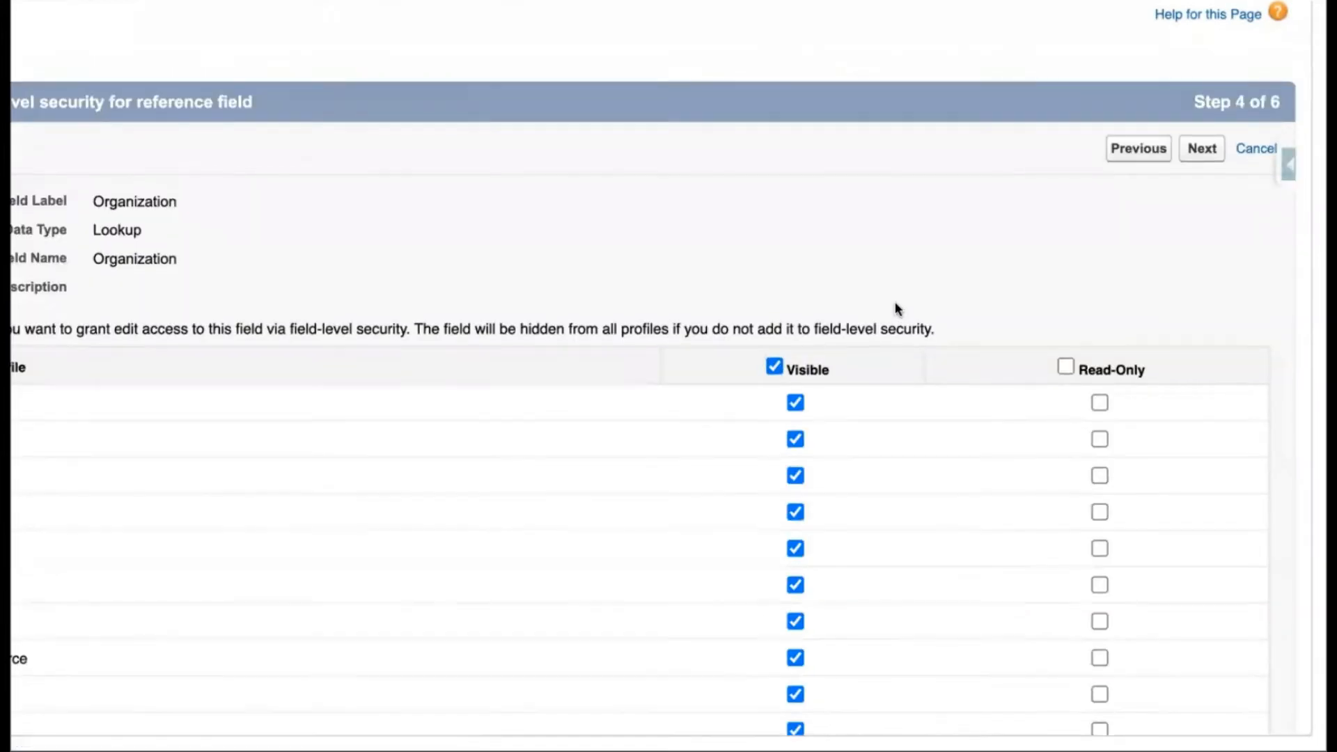
Accept the default field-level security and page layout assignments for the Organization field.
scroll(896, 307, down, 3)
scroll(895, 309, up, 3)
click(1202, 151)
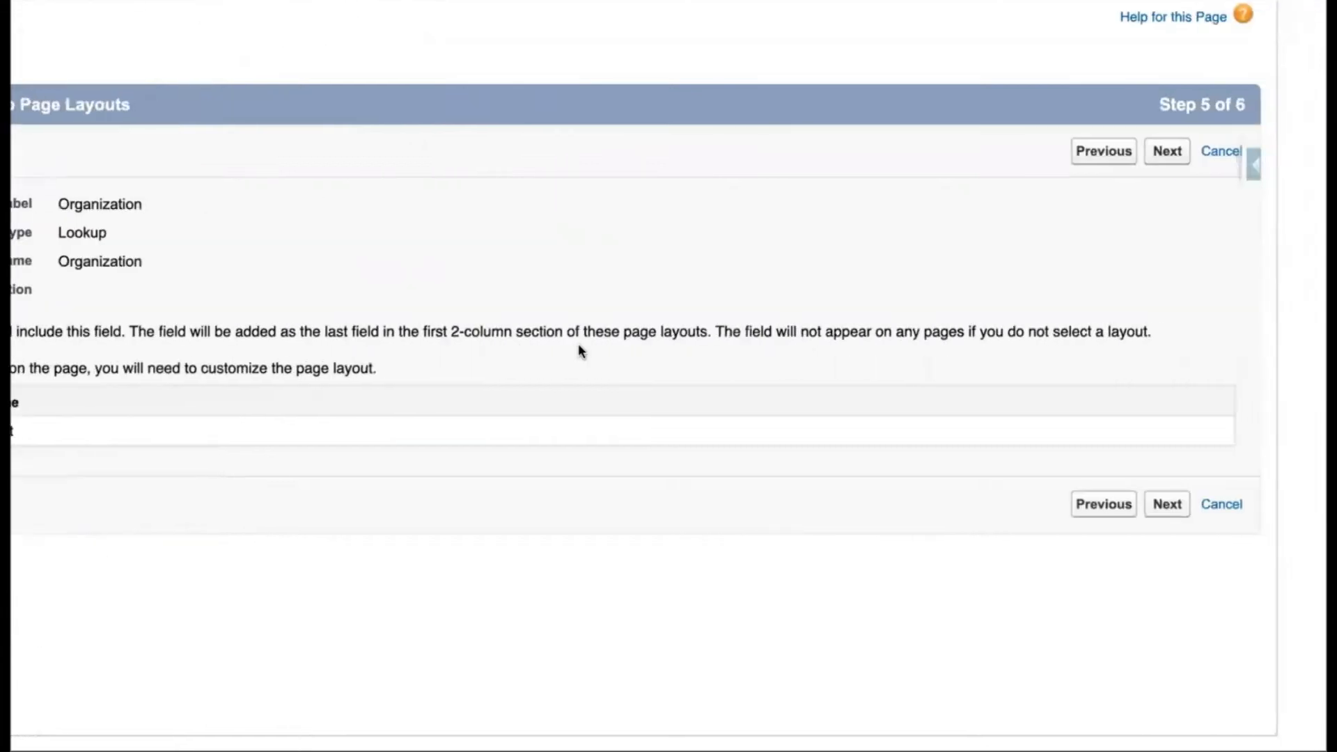
click(1203, 154)
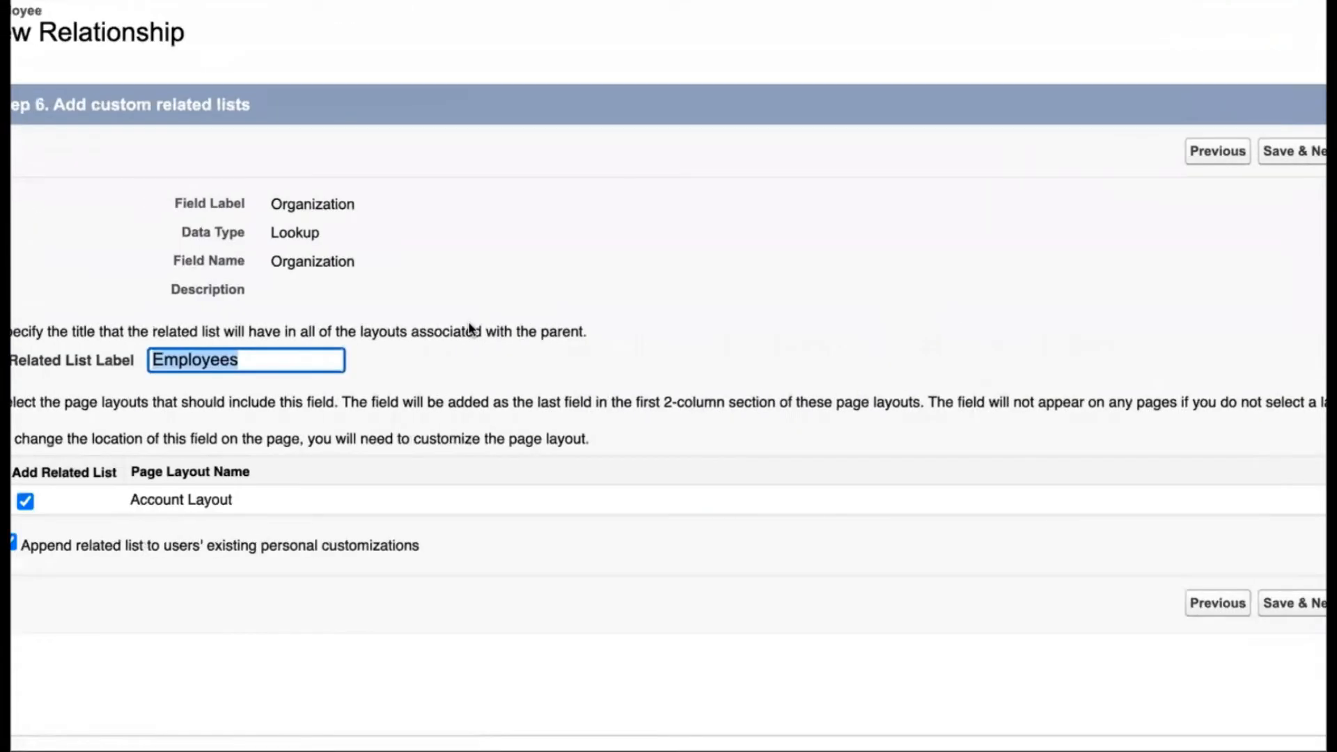
Keep the Employees related list on the Account Layout and save the Organization field.
scroll(469, 324, left, 1)
click(424, 103)
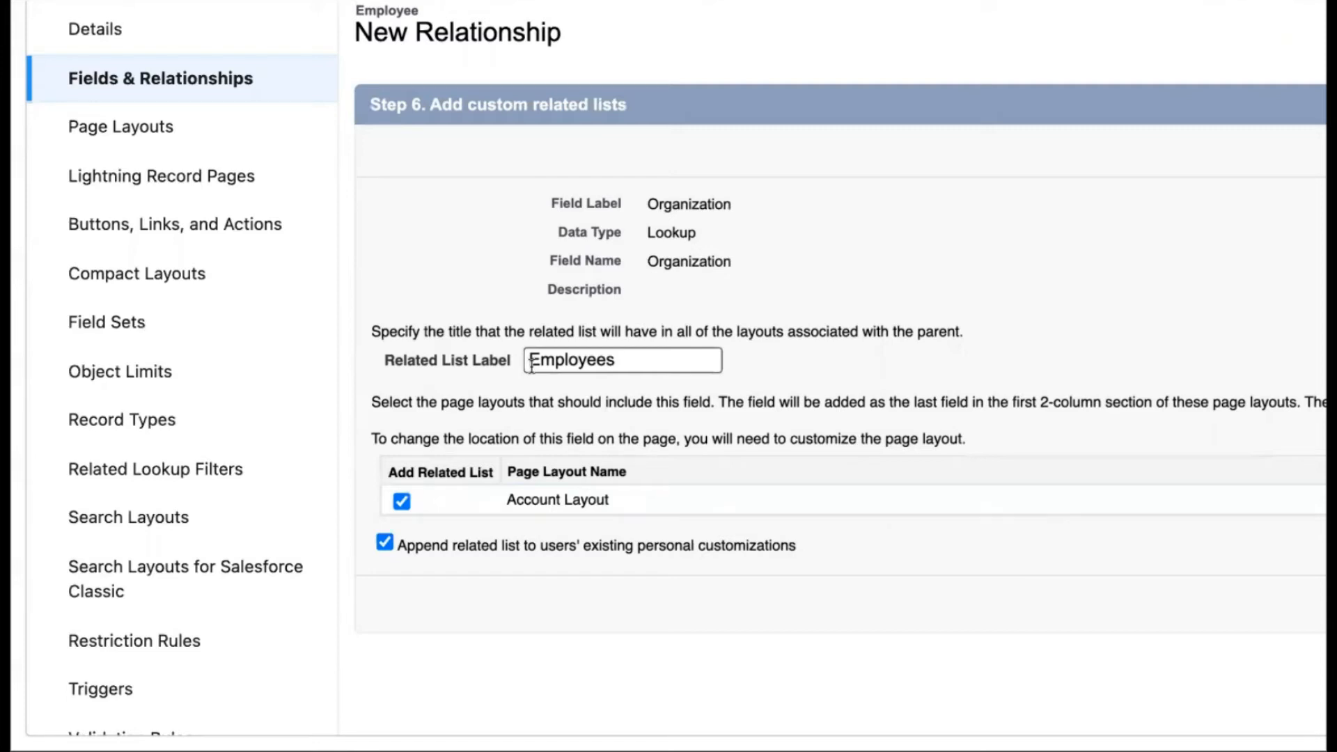
scroll(895, 376, right, 2)
drag(296, 332, 497, 332)
drag(829, 342, 900, 337)
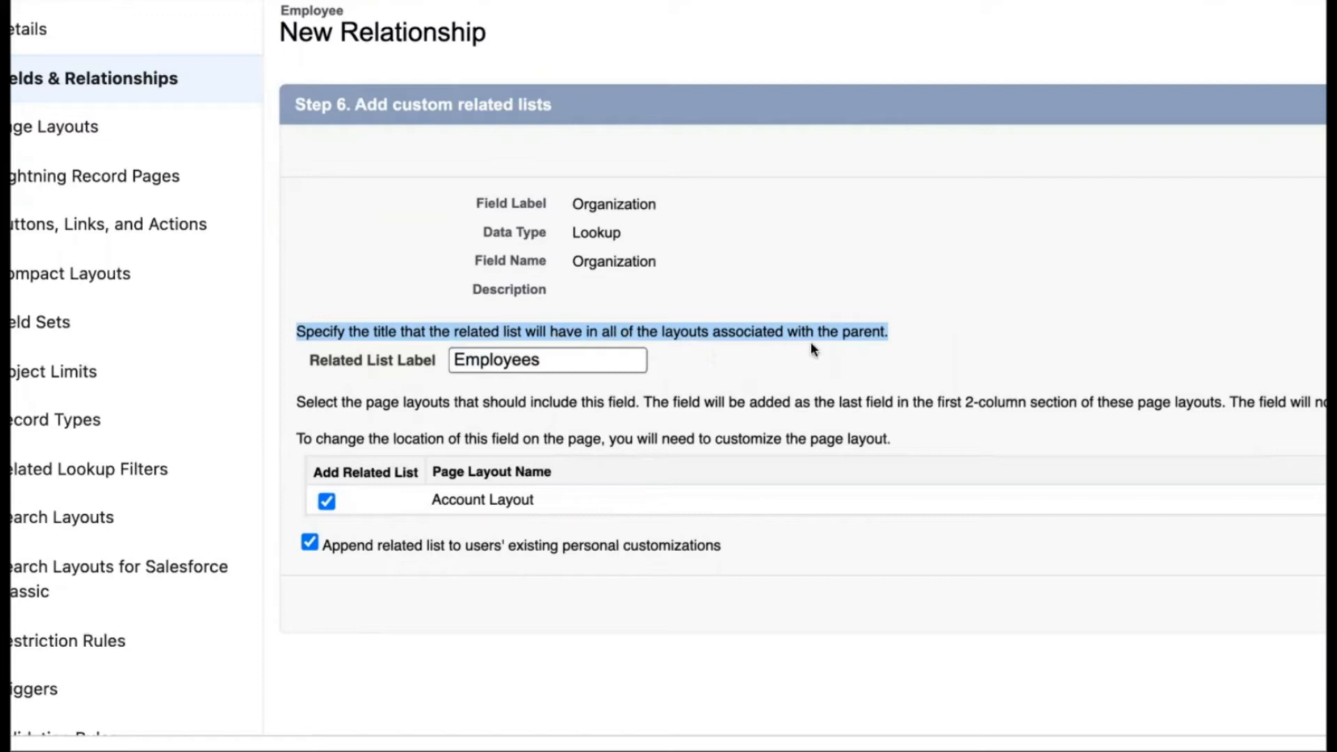
click(827, 378)
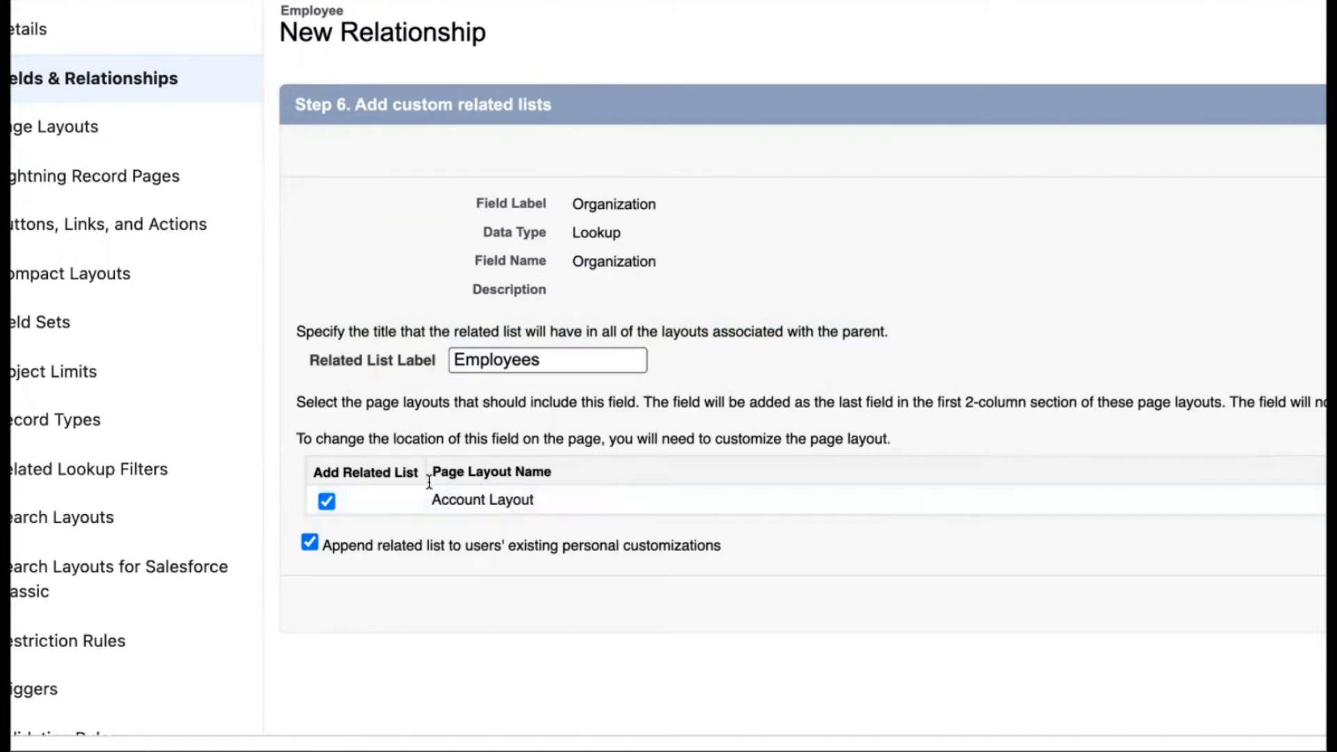
scroll(572, 509, right, 6)
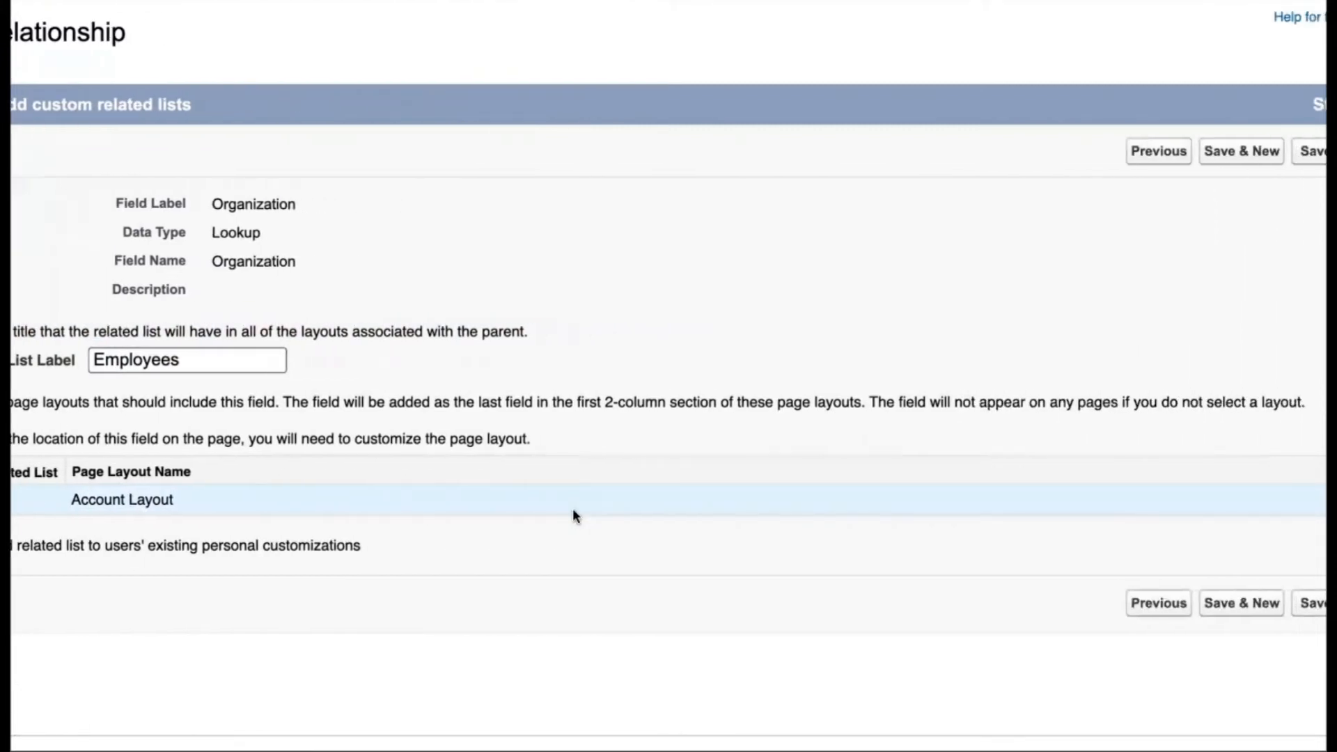
click(1246, 162)
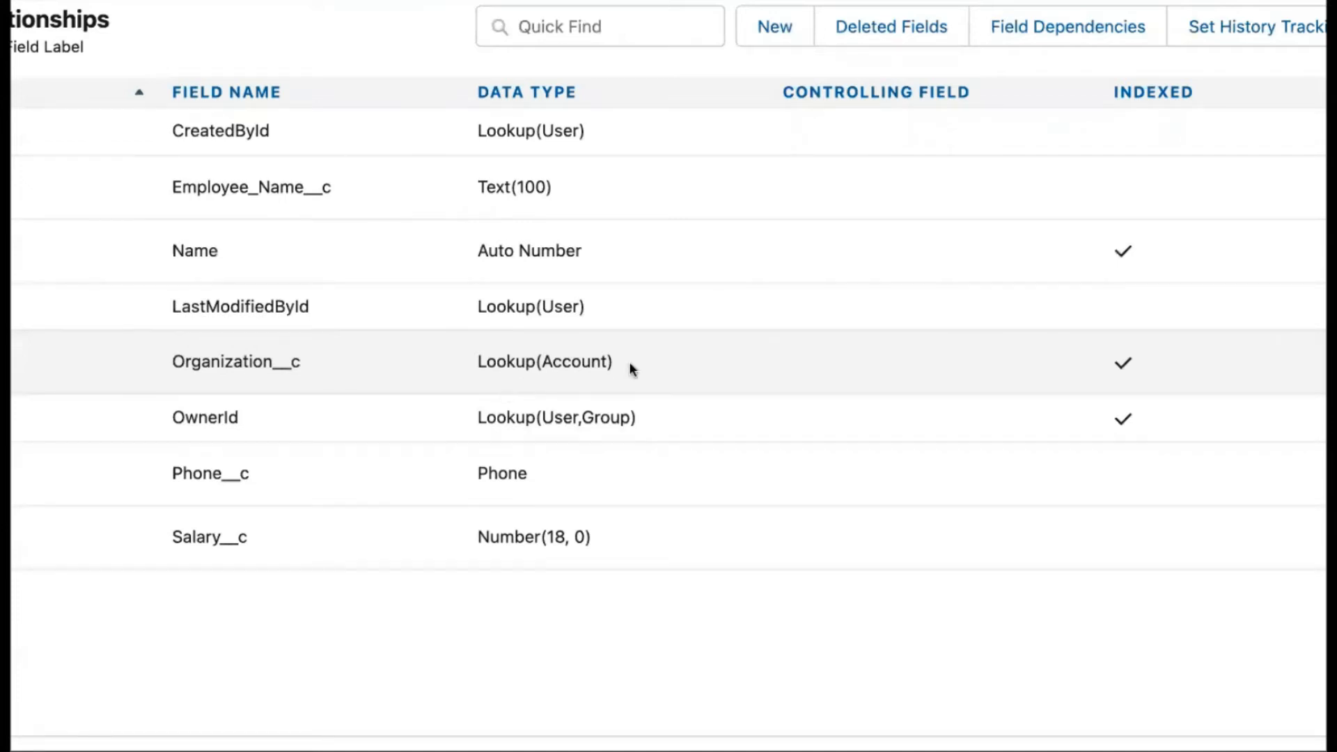
Refresh the Sales app and open employee record E-0001 to view its Organization field.
right_click(691, 298)
key(Escape)
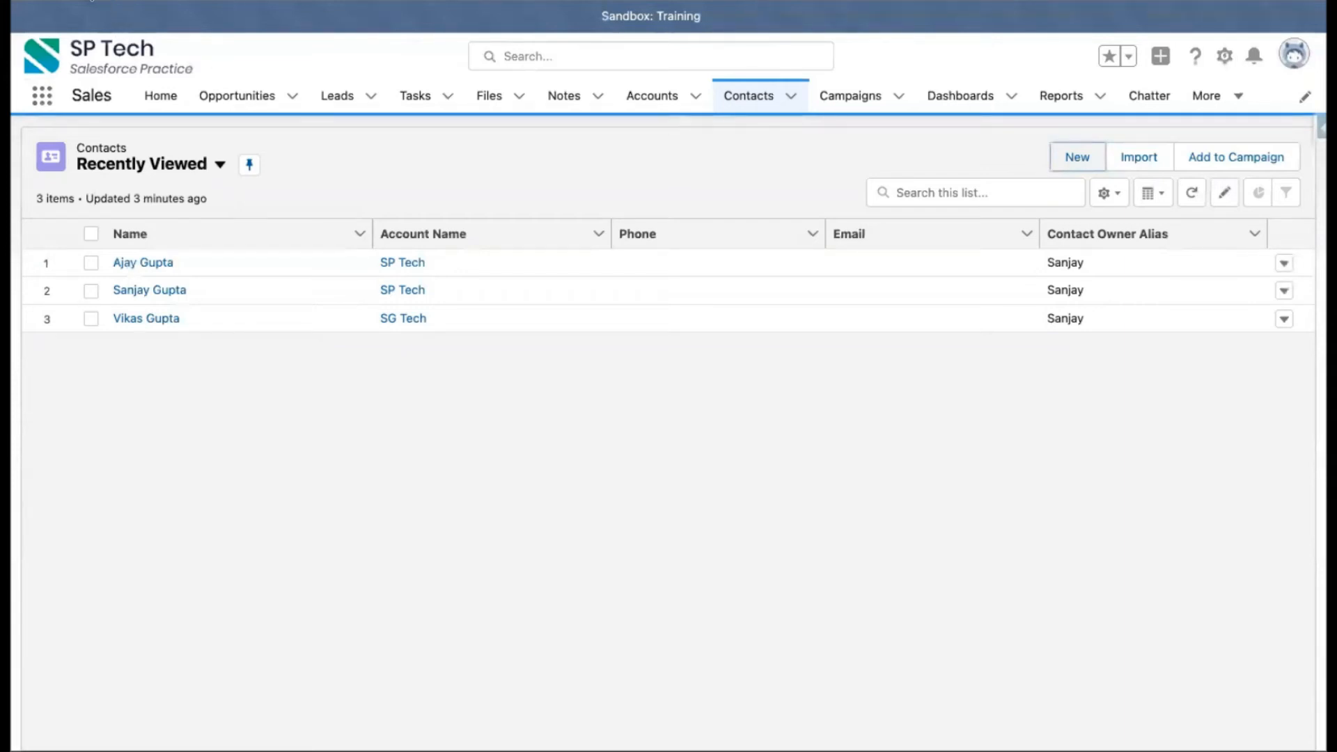
click(117, 2)
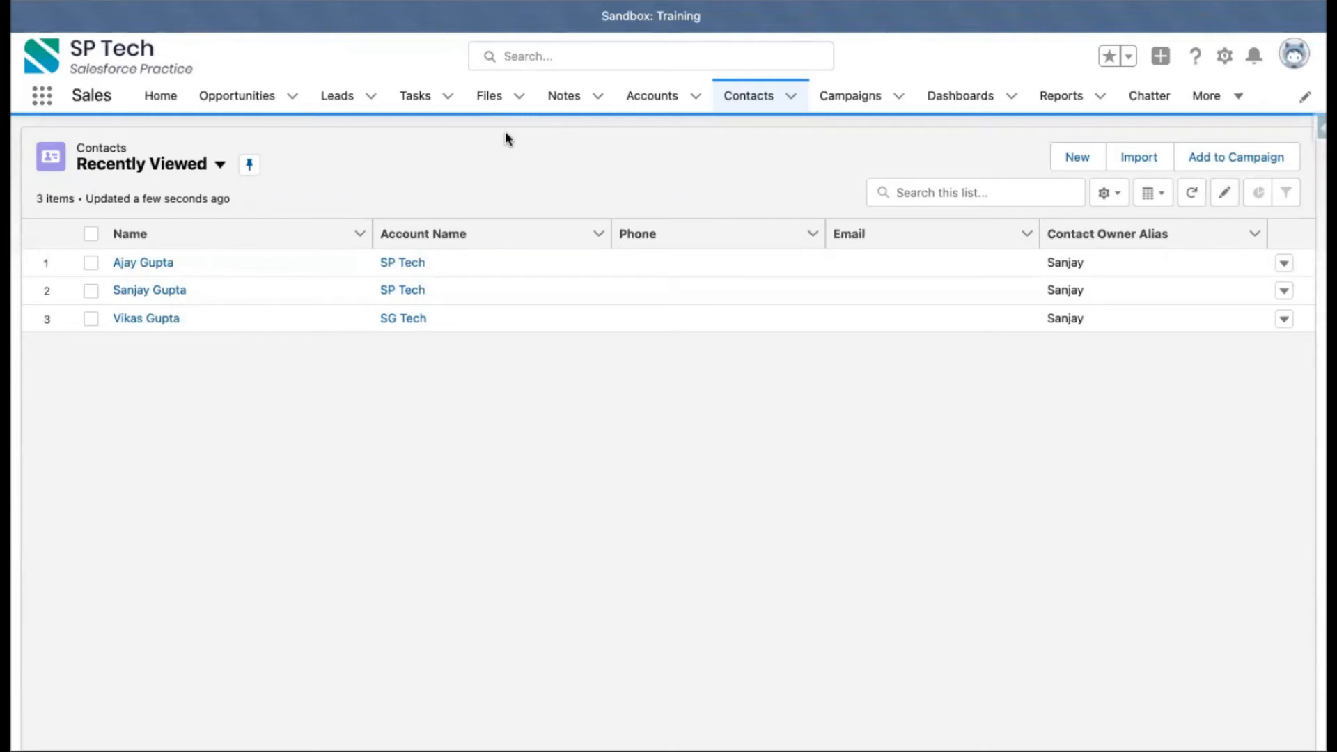
click(1209, 95)
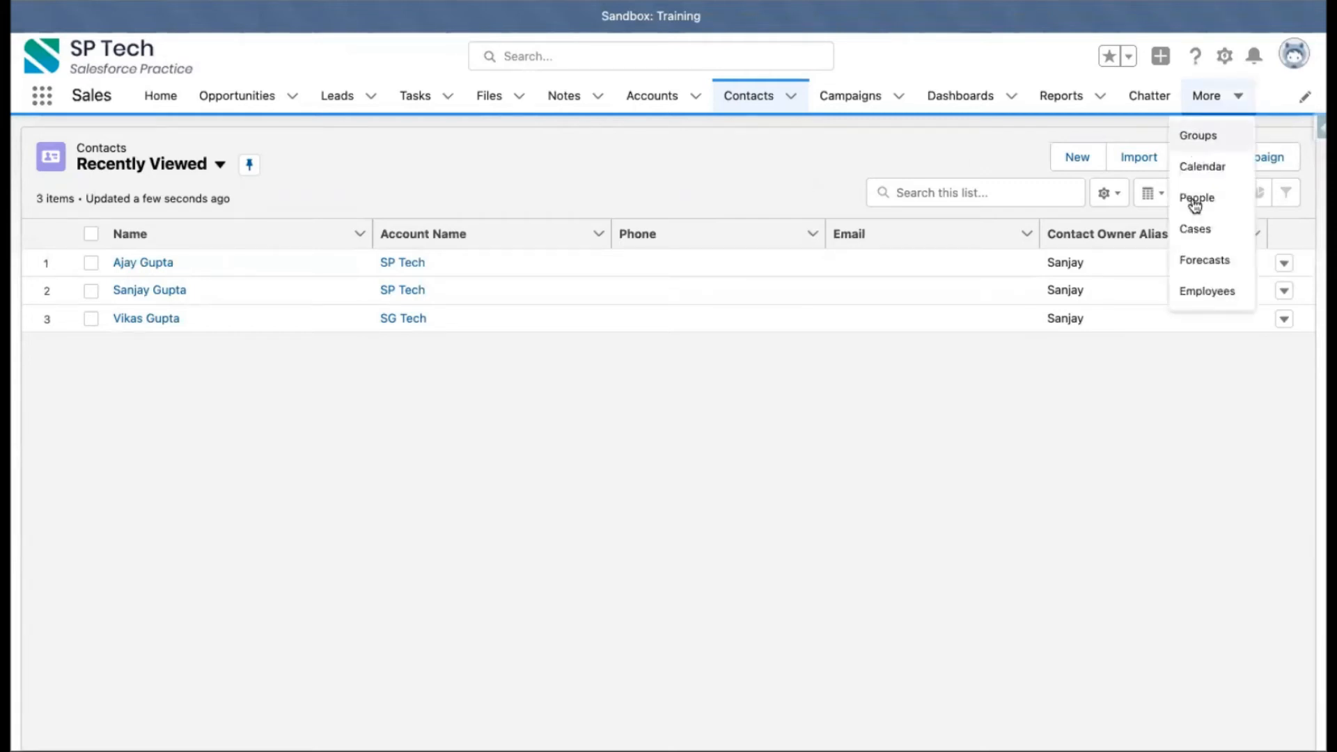
click(1198, 290)
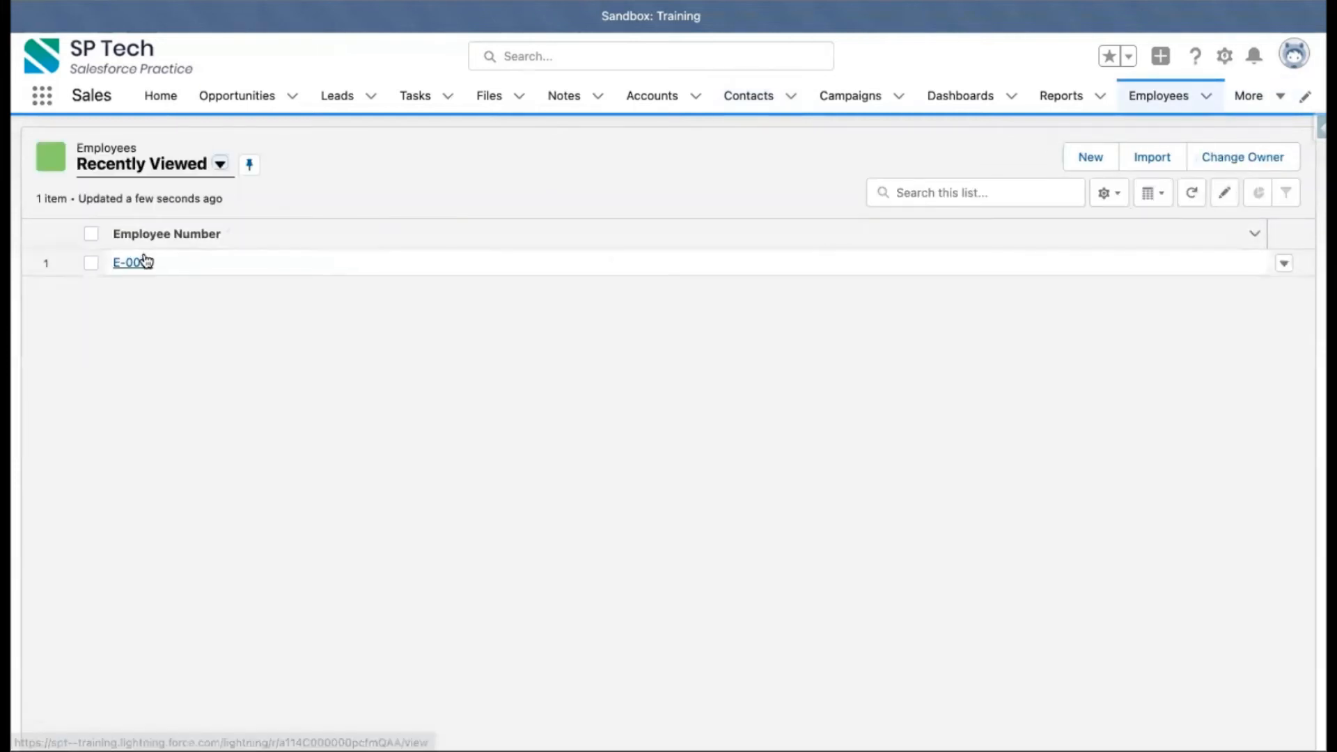
click(136, 261)
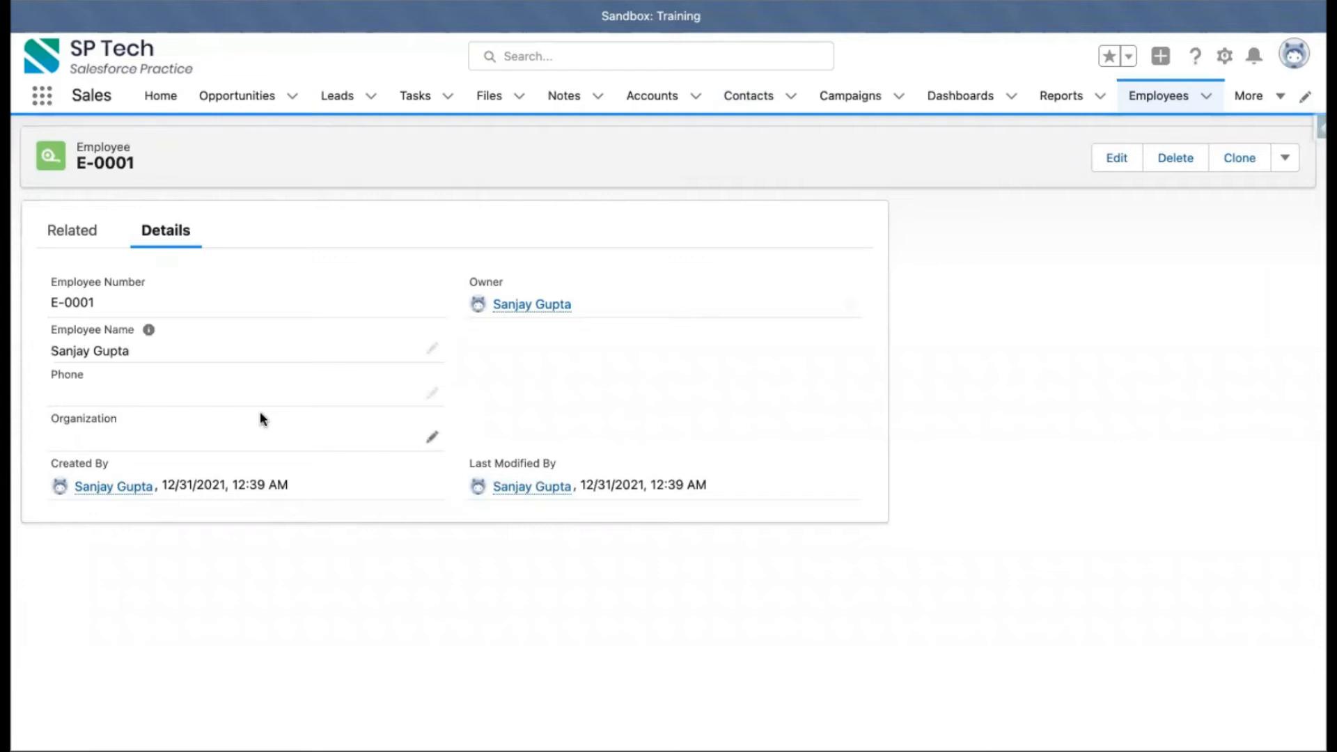
Start a new employee record and fill in the employee's name and phone number.
click(1177, 105)
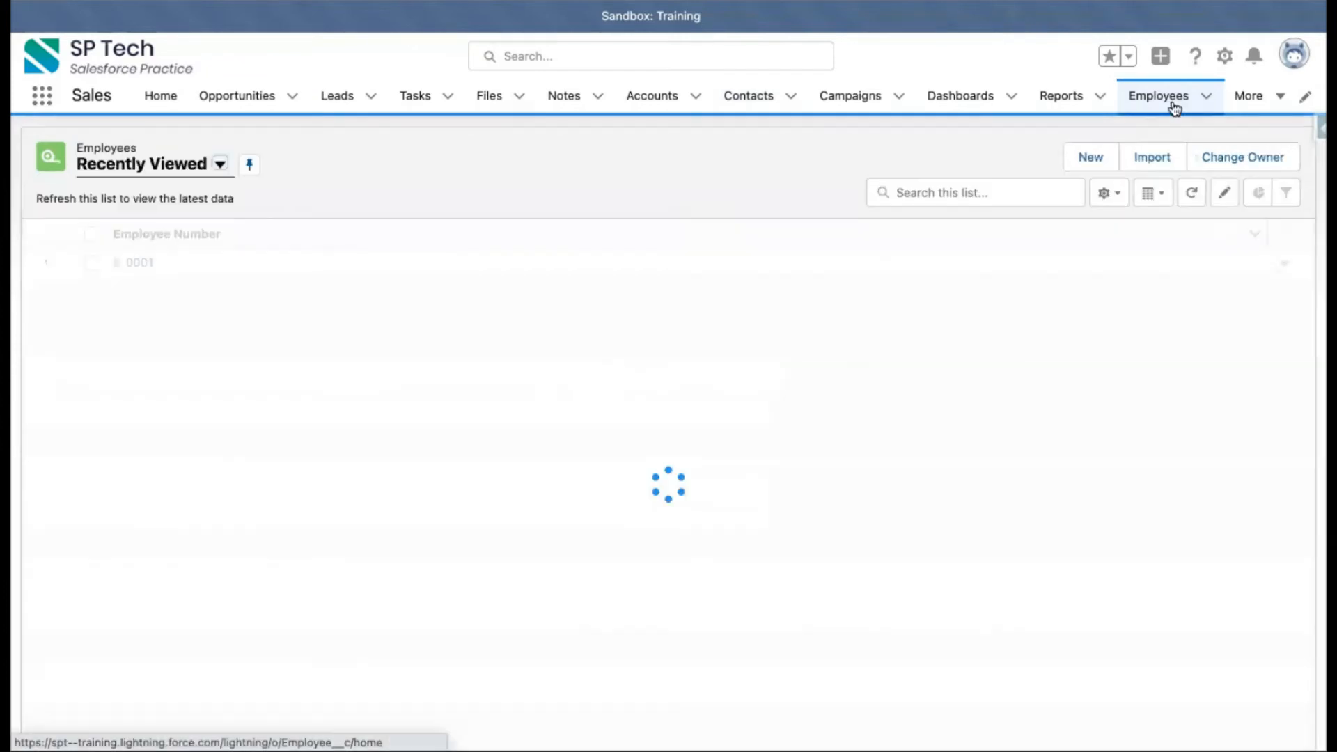
click(1100, 156)
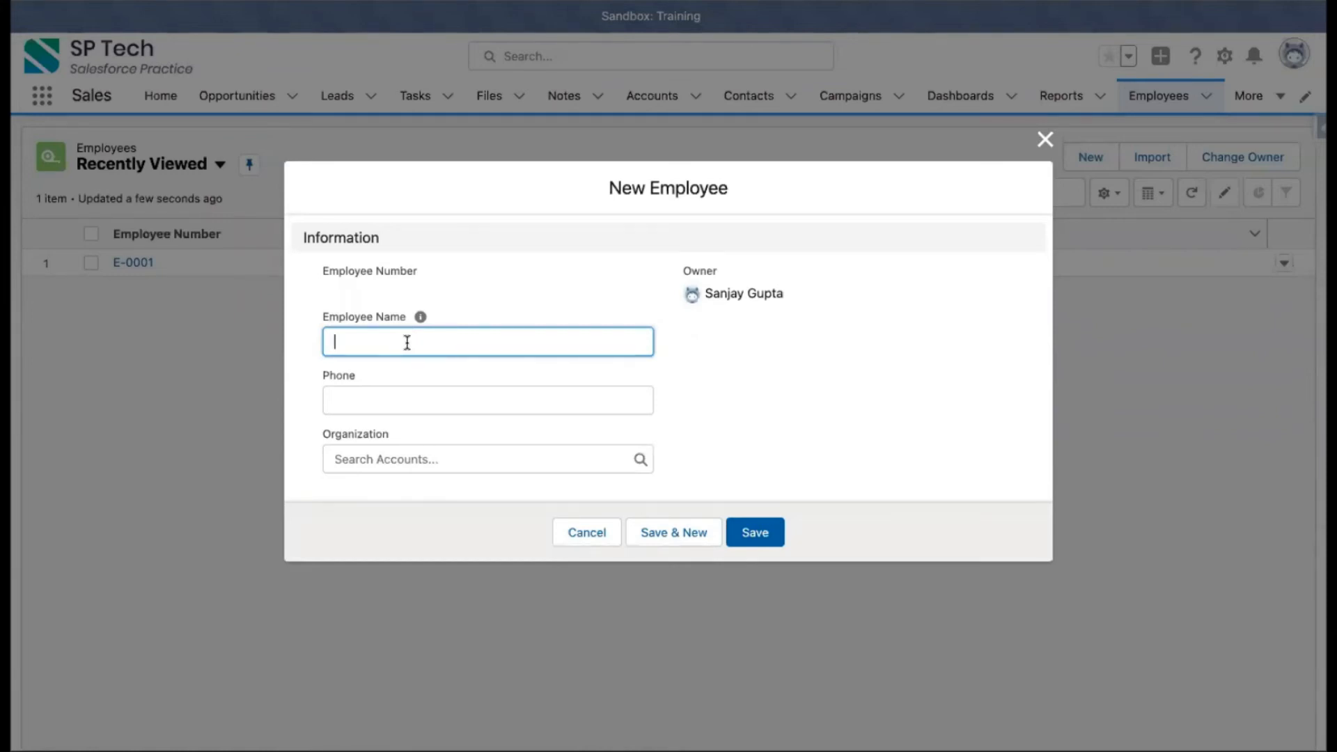
text(Vinay)
click(347, 399)
text(123456)
Create a new account named Reebok from the Organization lookup and assign it to the employee.
click(352, 460)
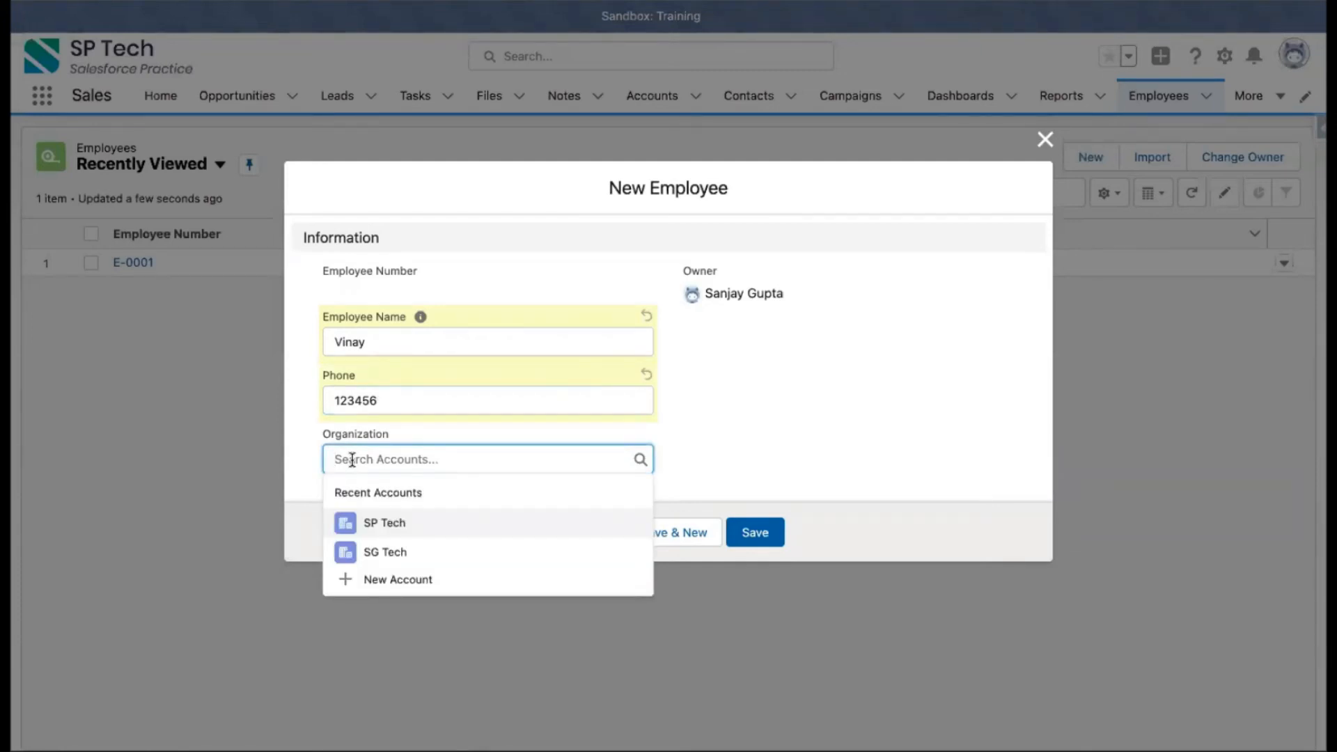
click(404, 584)
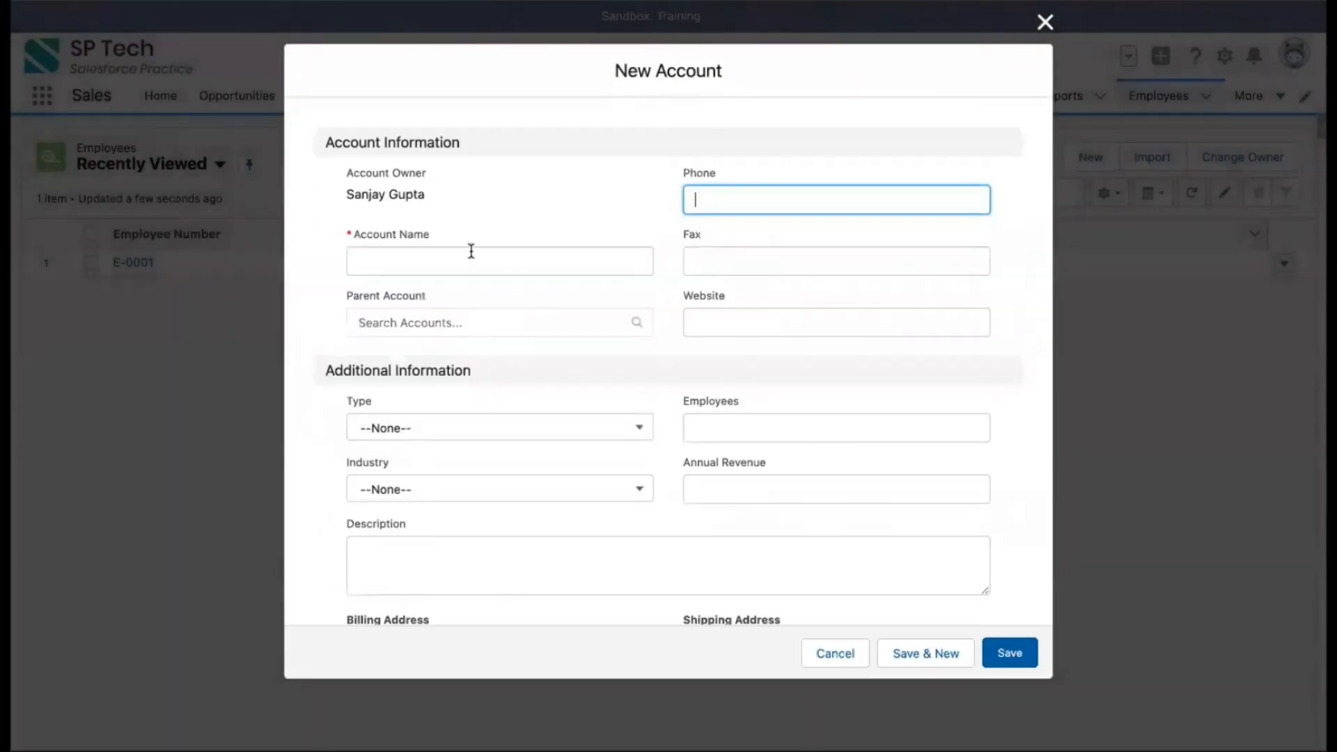
click(440, 264)
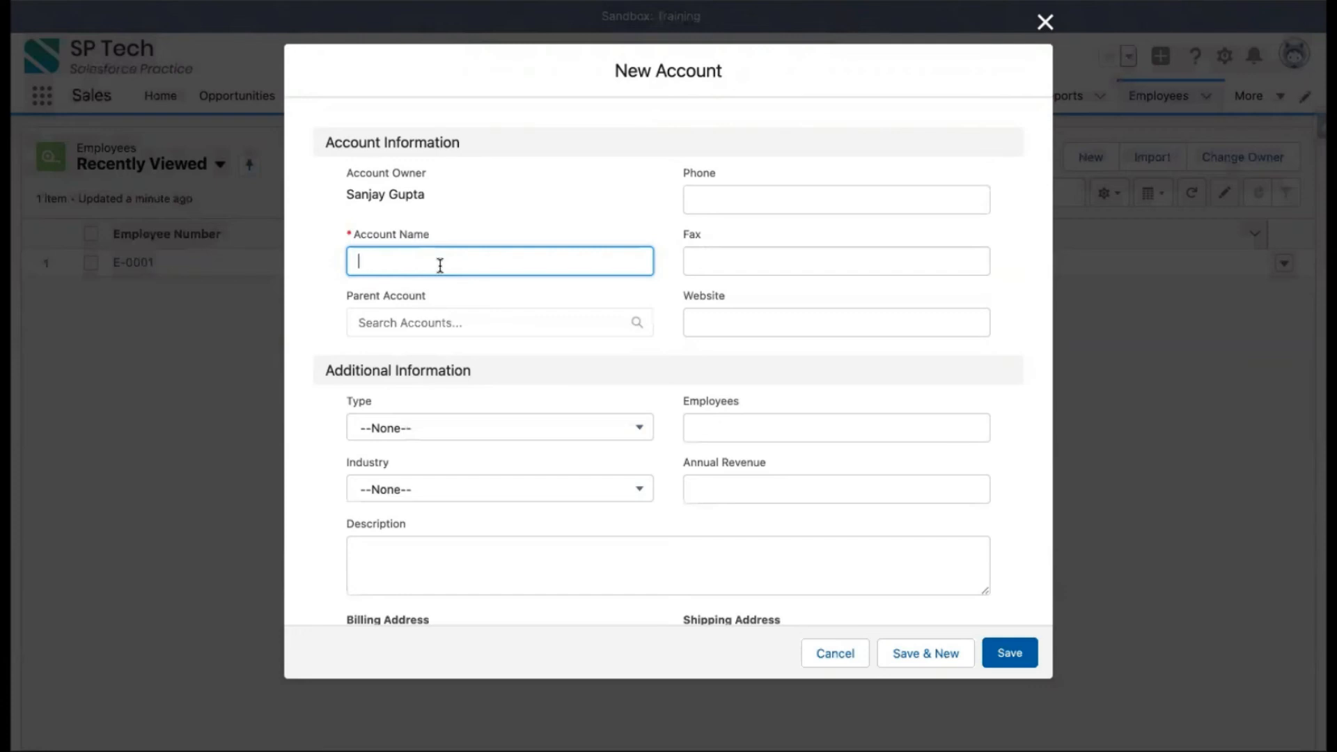
text(Reebook)
key(BackSpace)
key(BackSpace)
text(k)
click(508, 224)
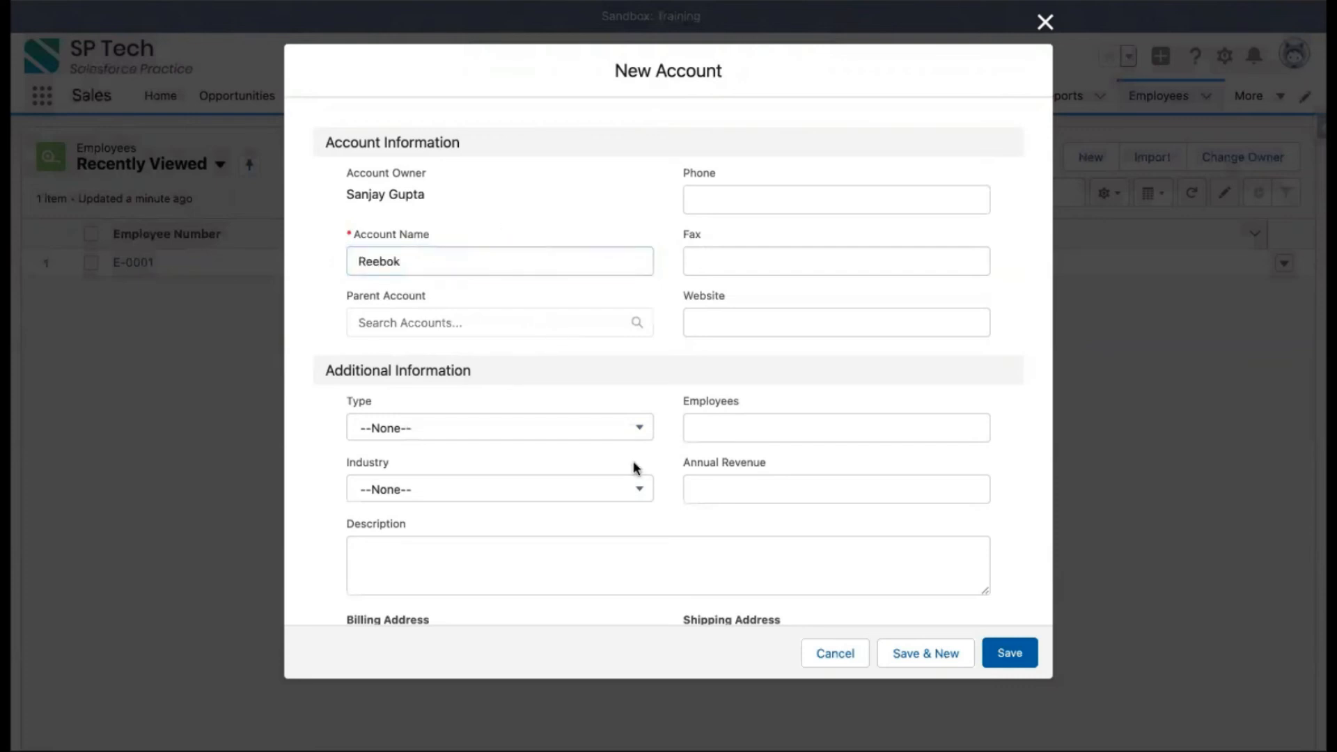
scroll(747, 475, down, 5)
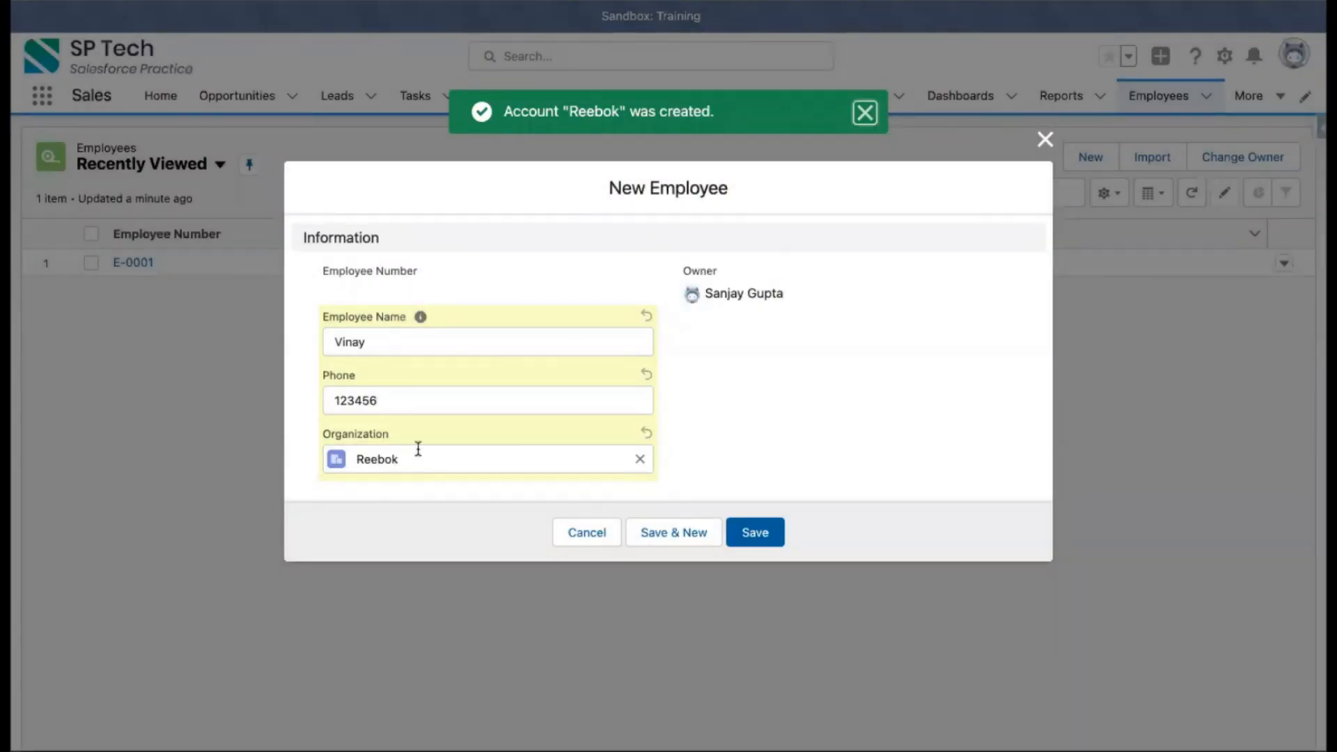
Save the new employee record, open its linked Reebok account and view the account's Employees related list.
click(742, 524)
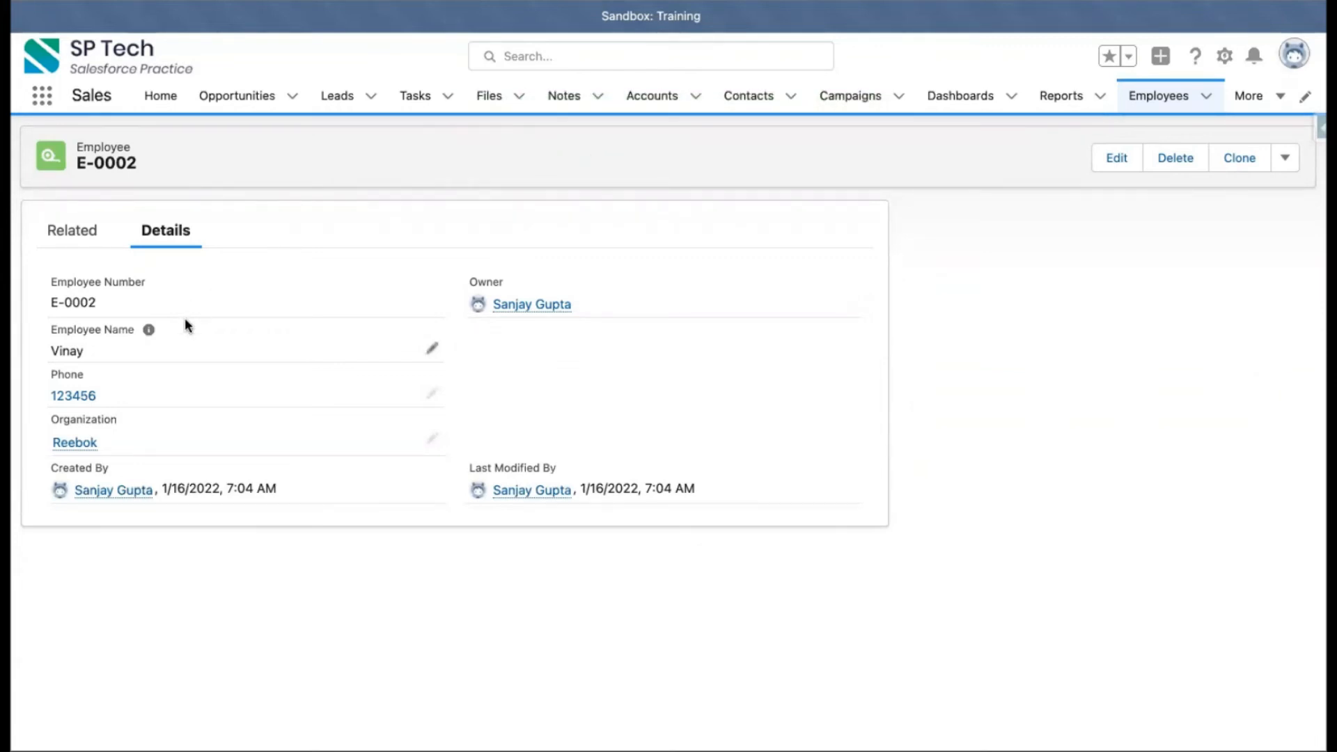
mouse_move(75, 449)
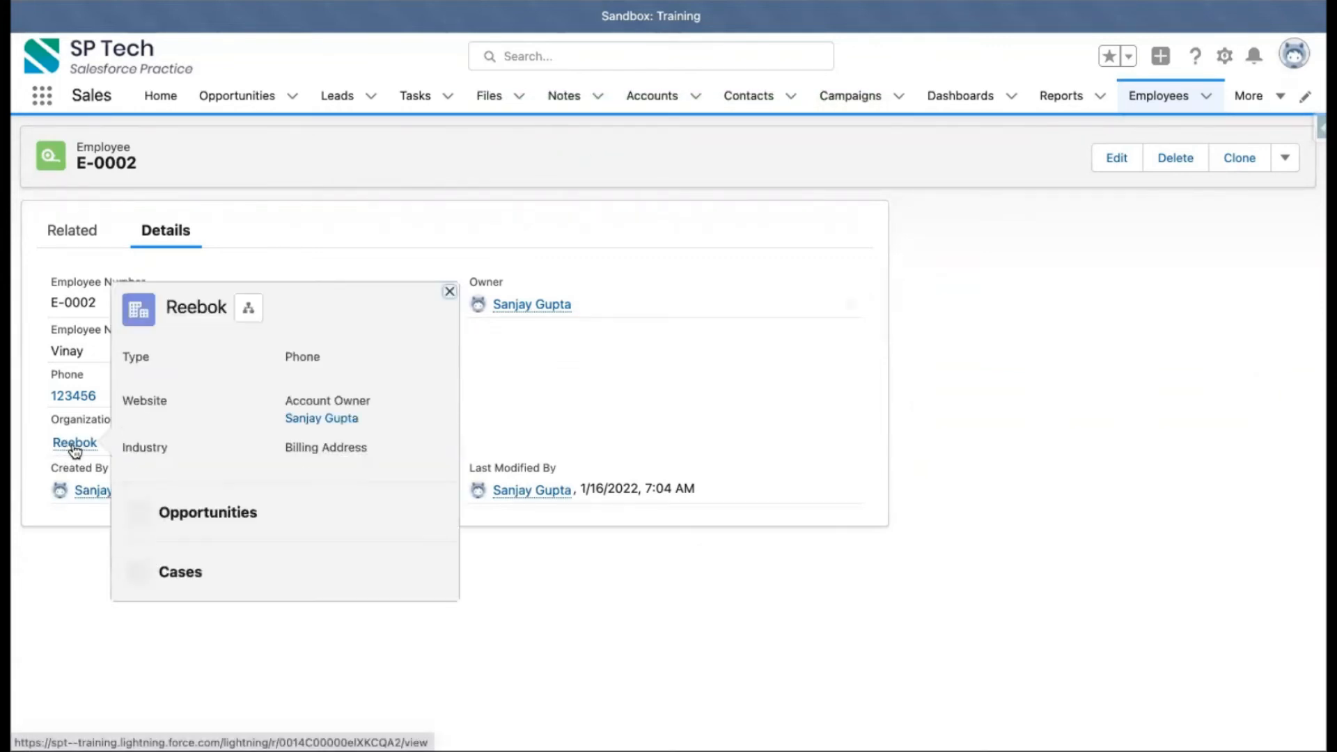
click(75, 445)
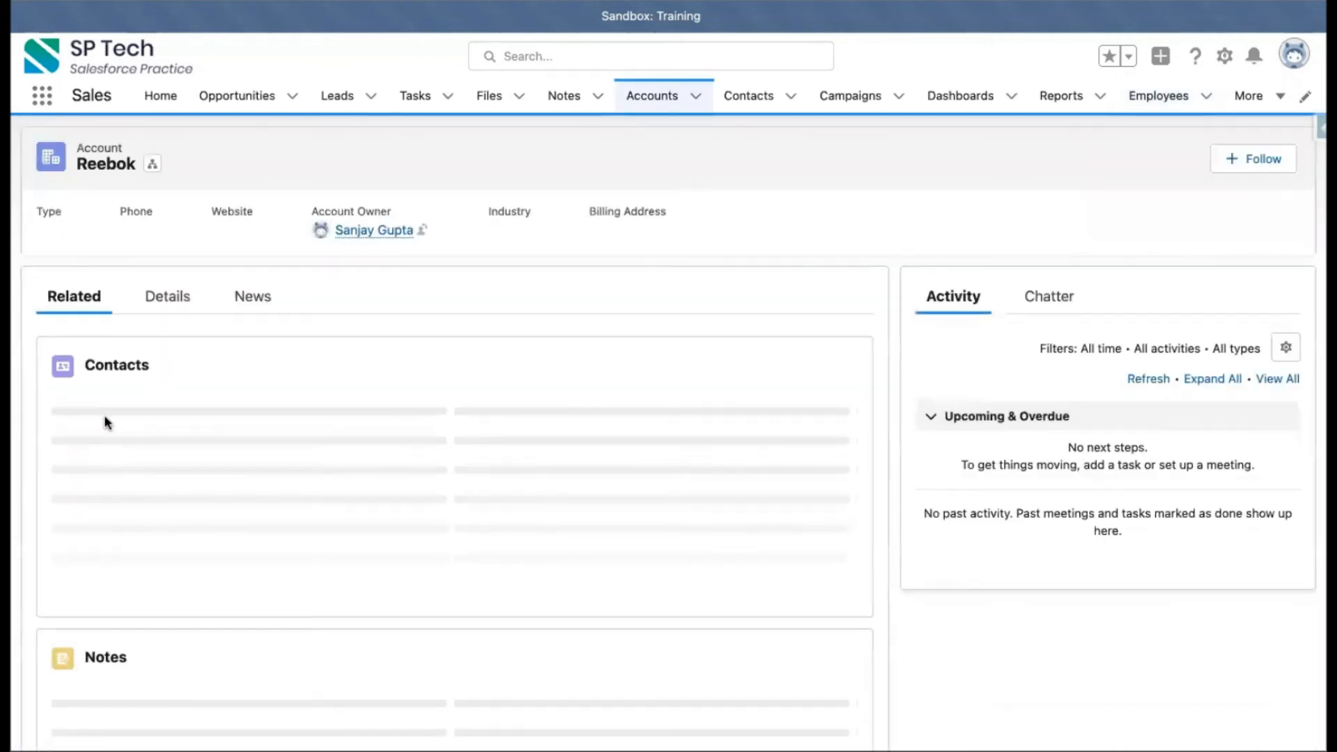
scroll(182, 423, down, 5)
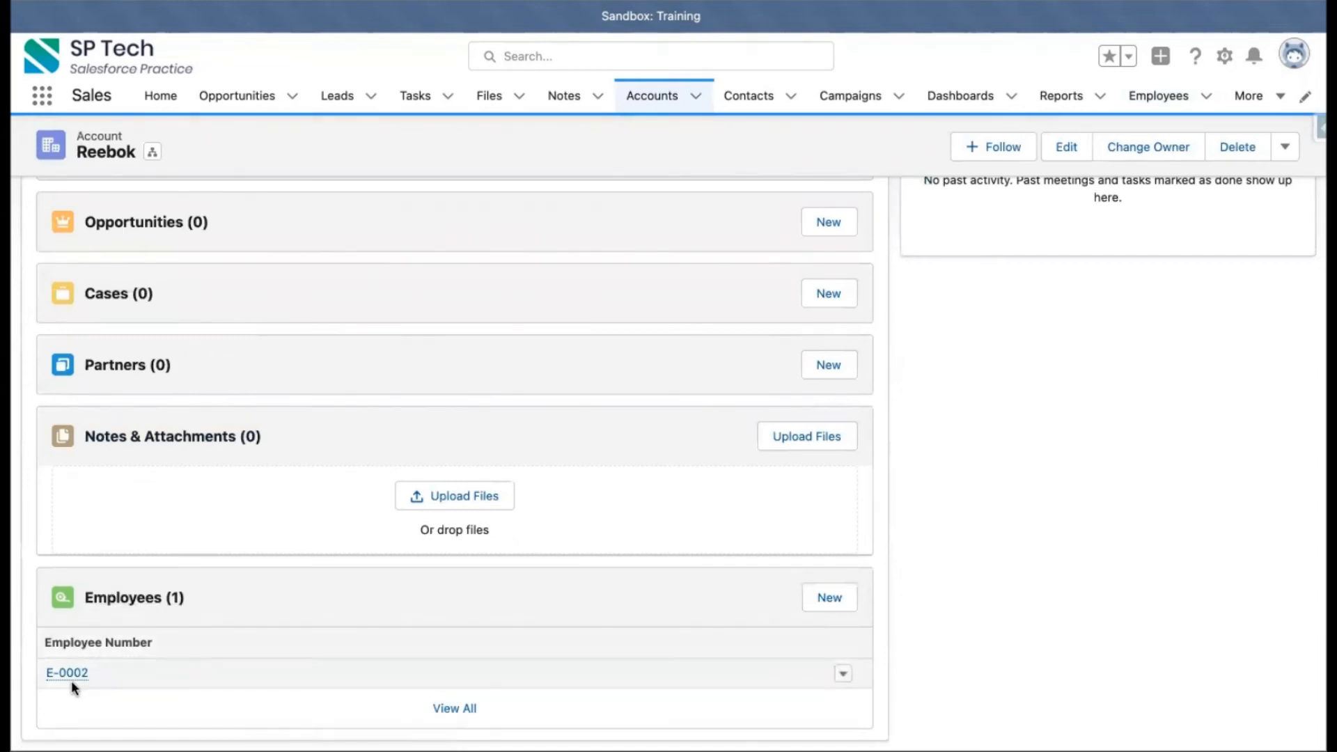
mouse_move(87, 685)
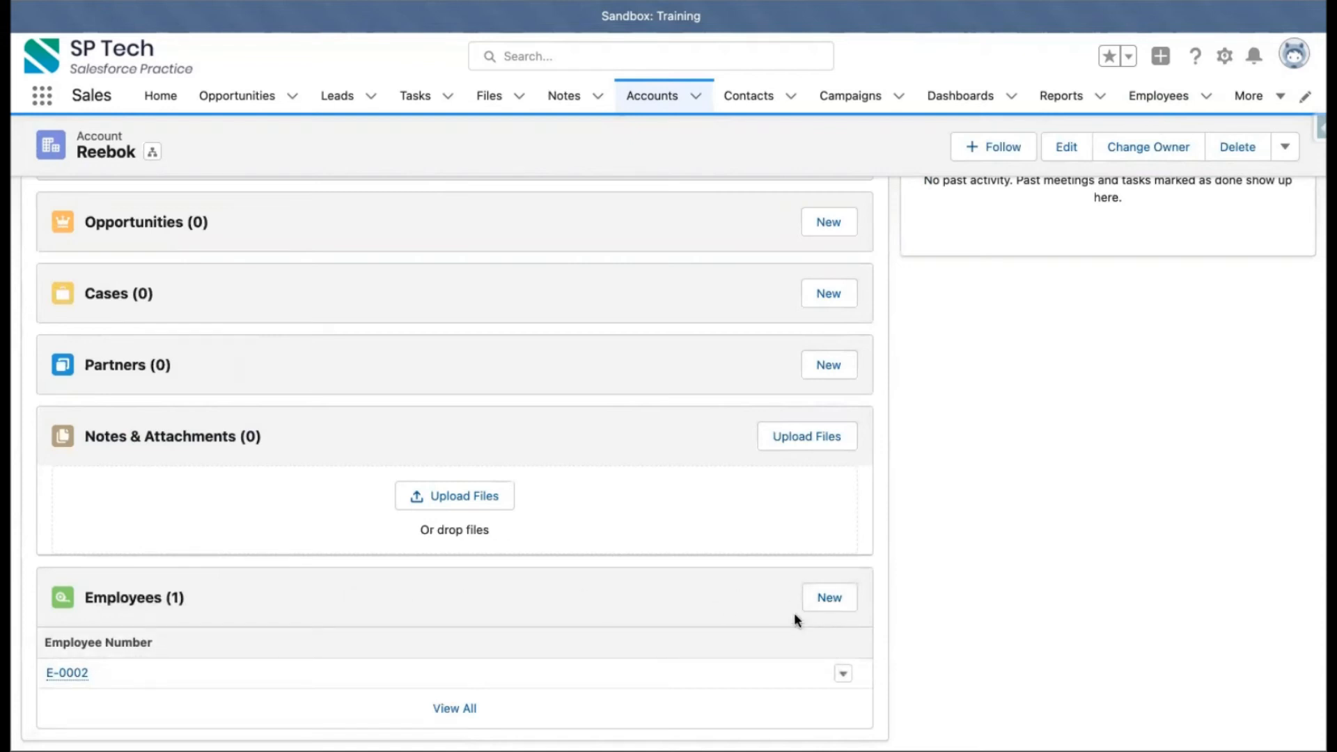
Create another employee from the Reebok account's Employees related list, entering the employee's name and phone number, and save it.
scroll(794, 613, up, 4)
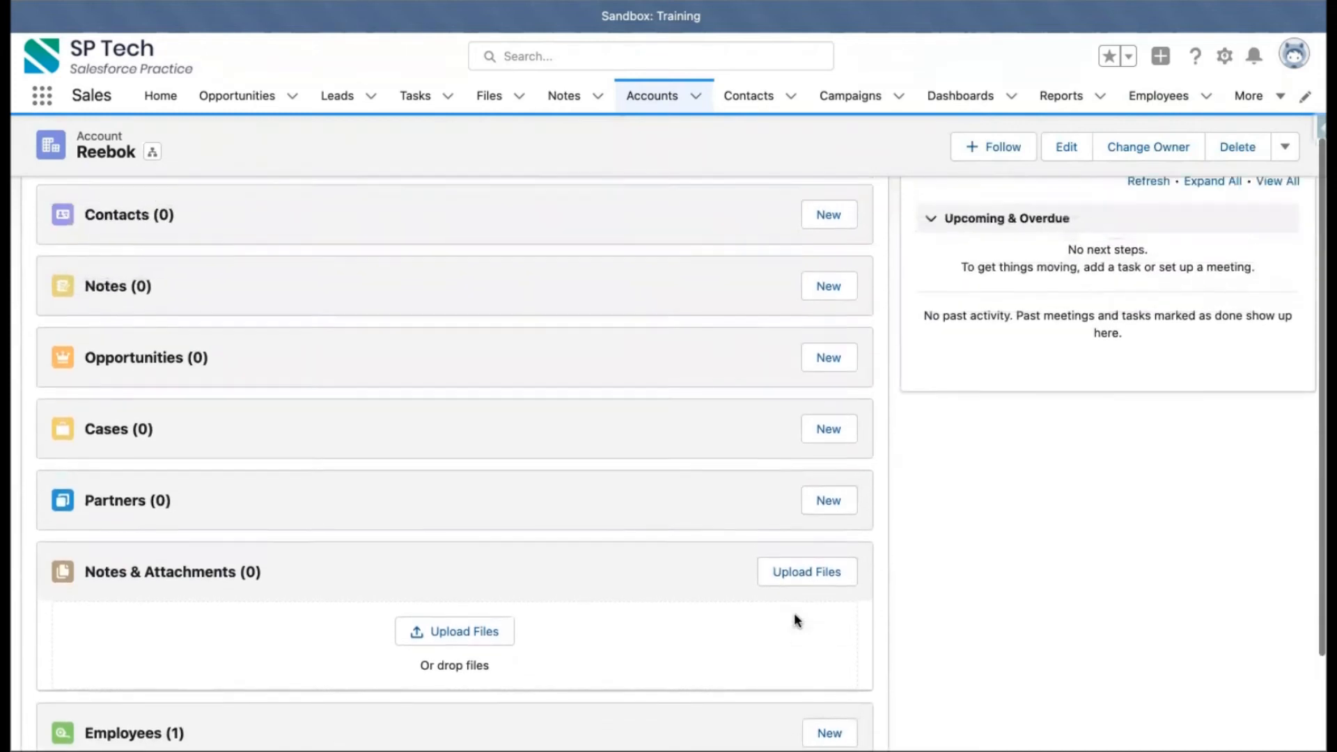
scroll(773, 522, up, 5)
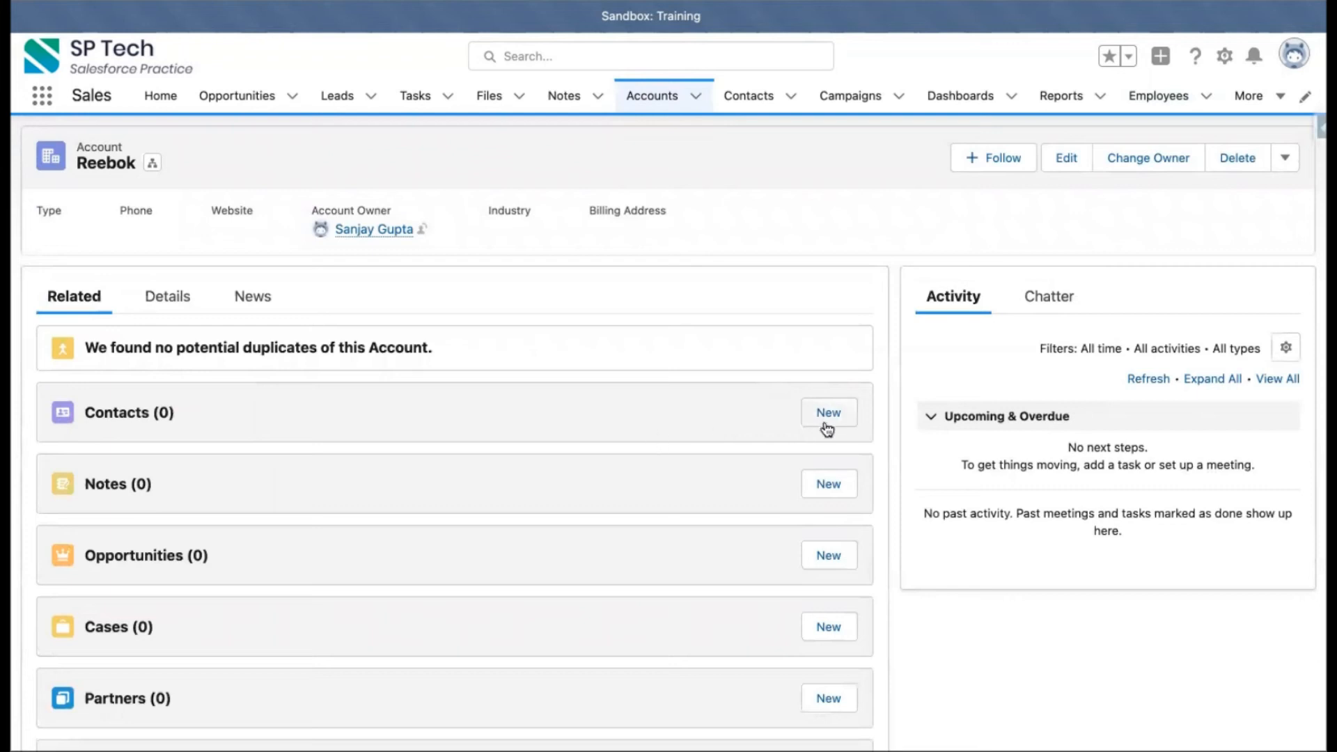
scroll(756, 491, down, 3)
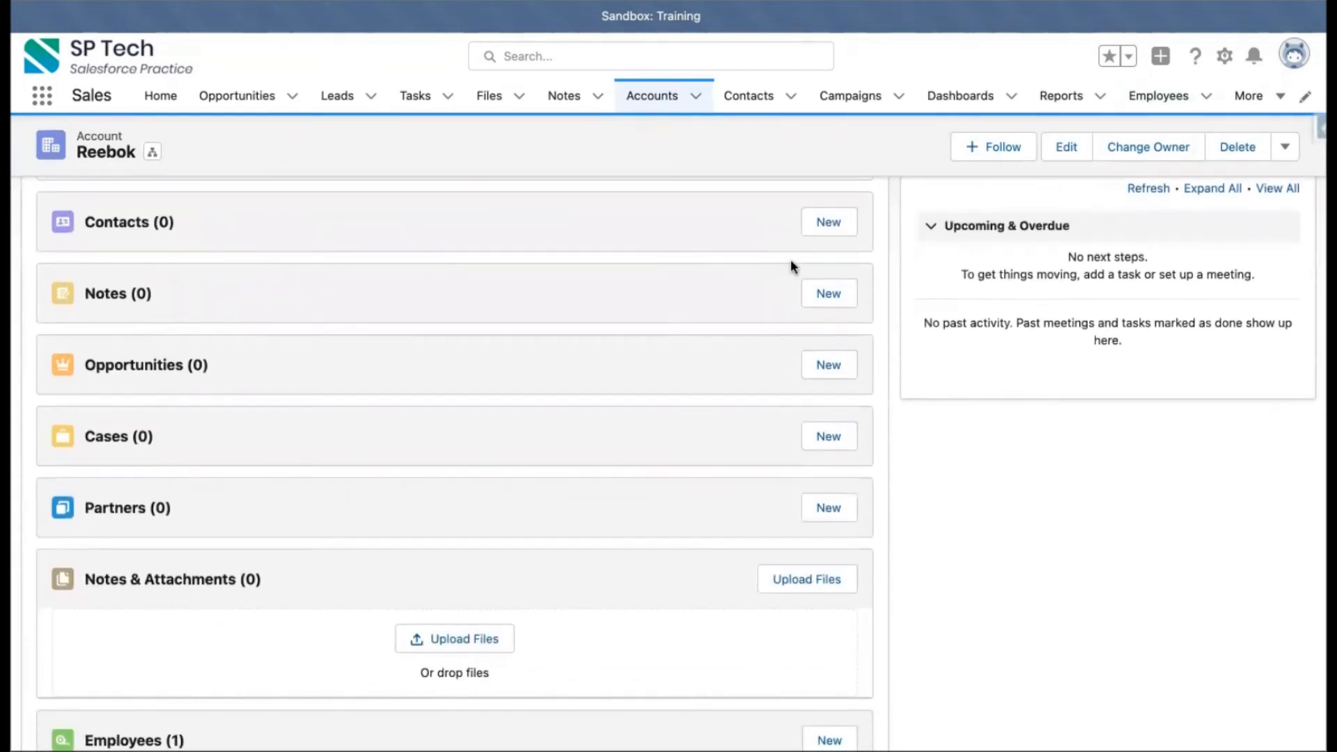
scroll(770, 464, down, 2)
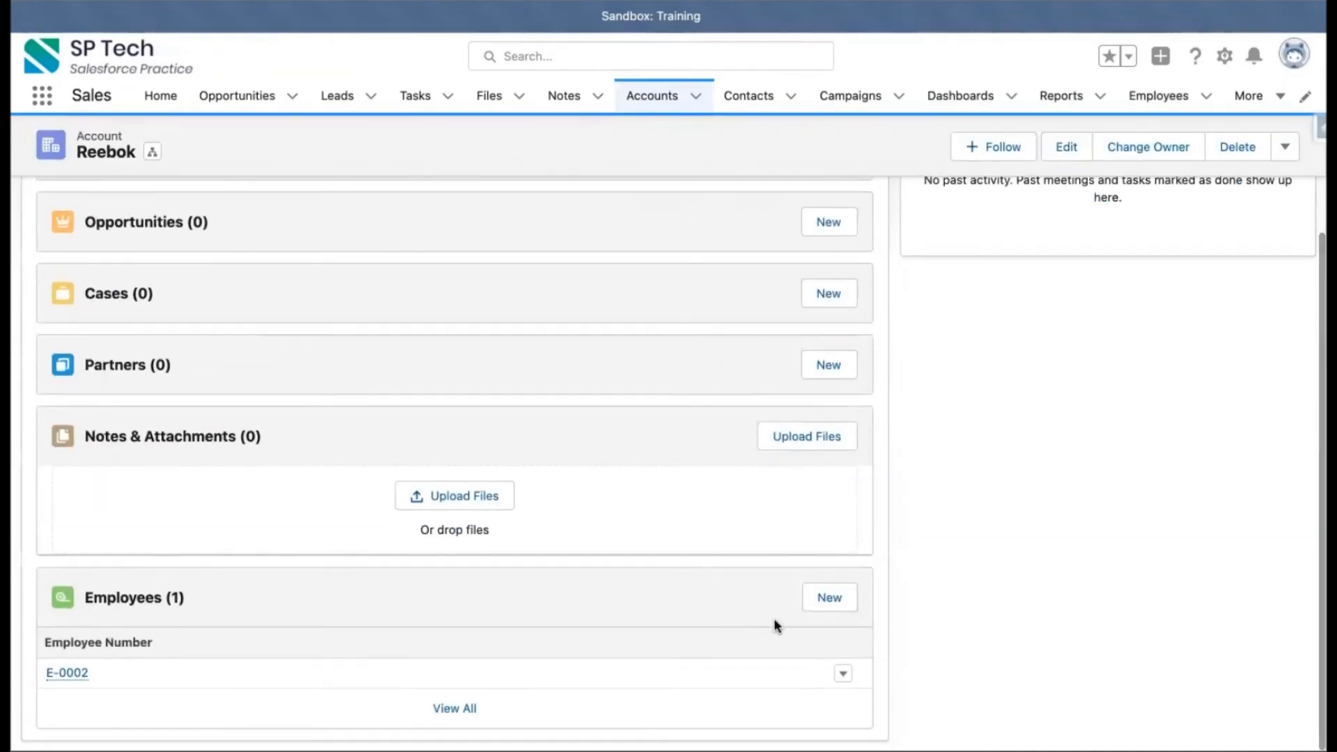
click(823, 593)
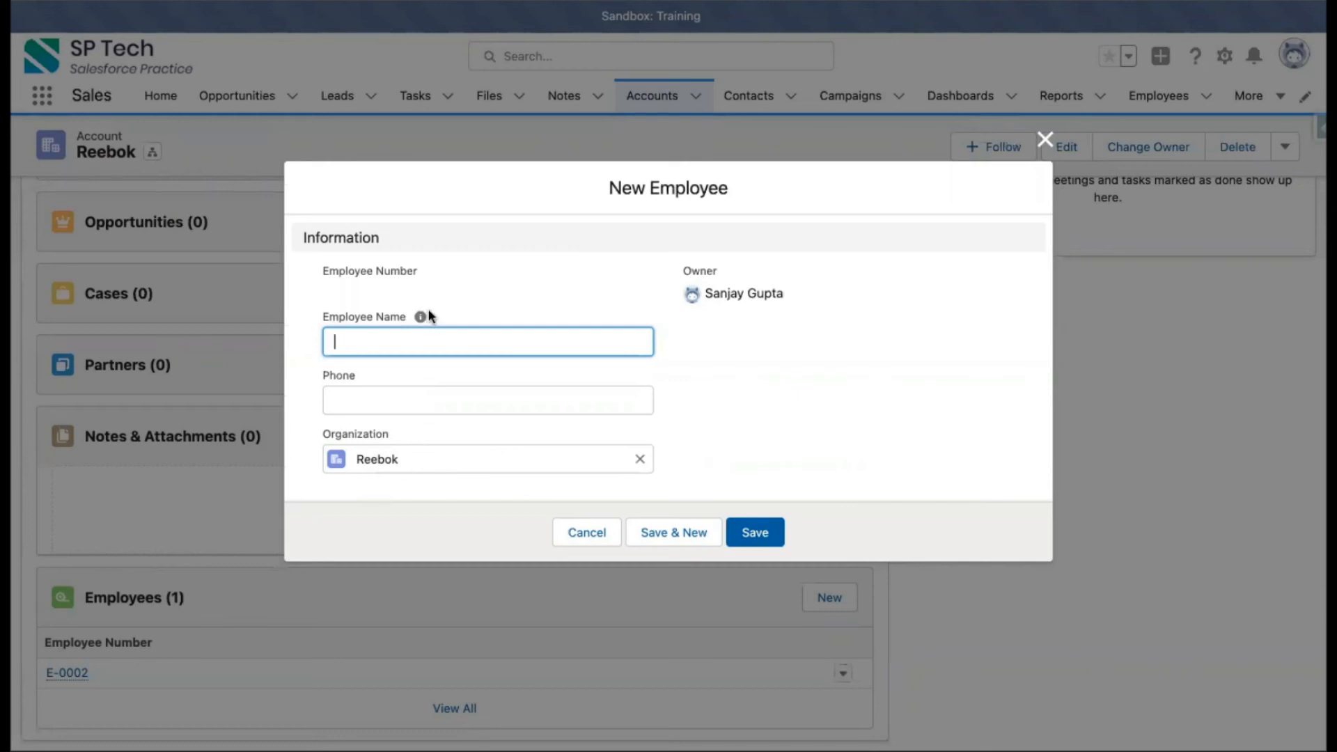
text(Riya)
click(704, 363)
click(427, 399)
text(345346456)
click(708, 420)
click(763, 540)
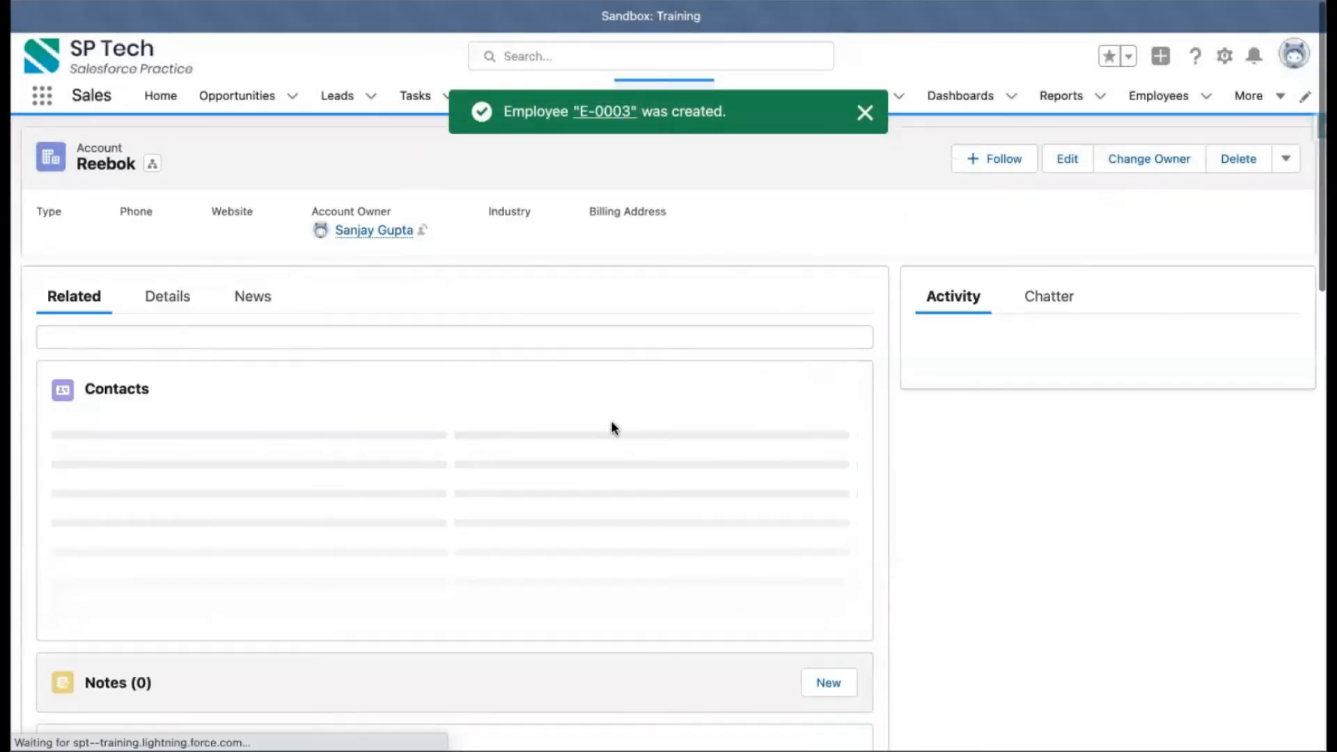
Check the Reebok account's Employees related list for the new record and display the All list view of employees.
scroll(395, 603, down, 5)
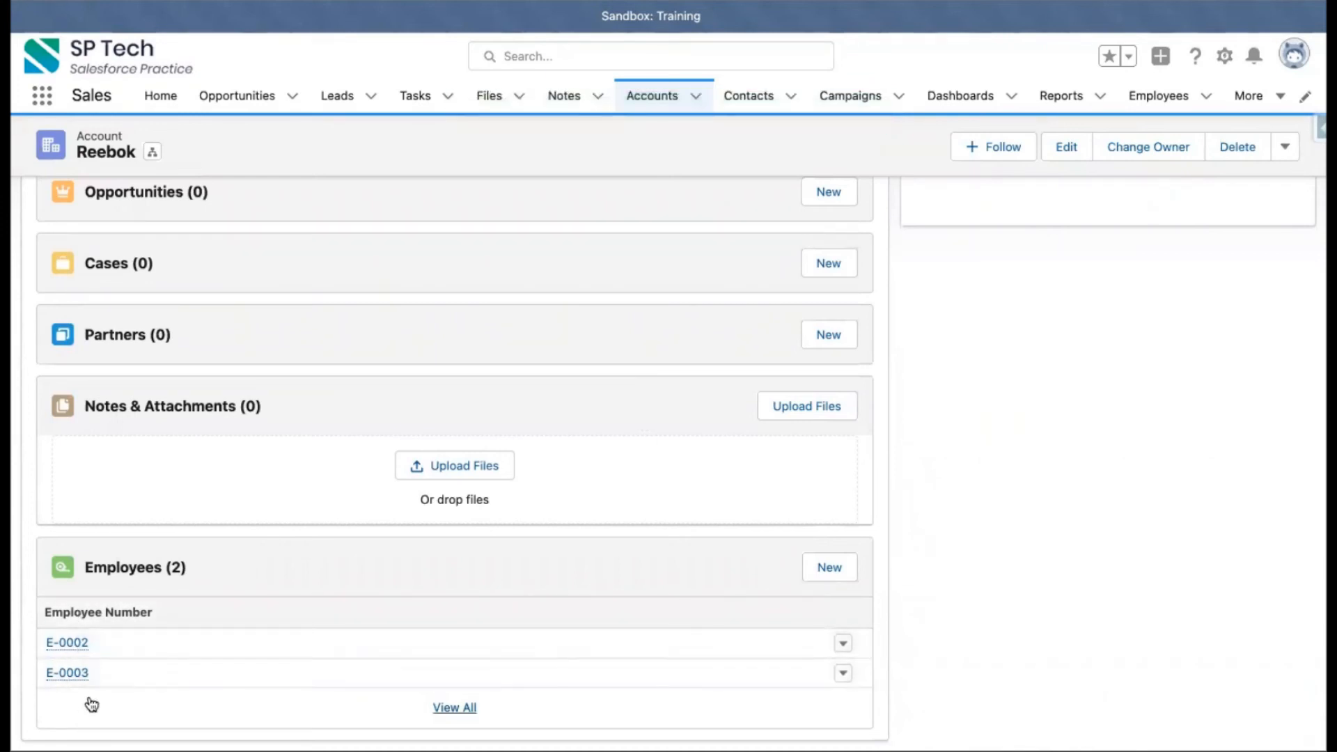
scroll(345, 573, up, 5)
scroll(345, 572, up, 2)
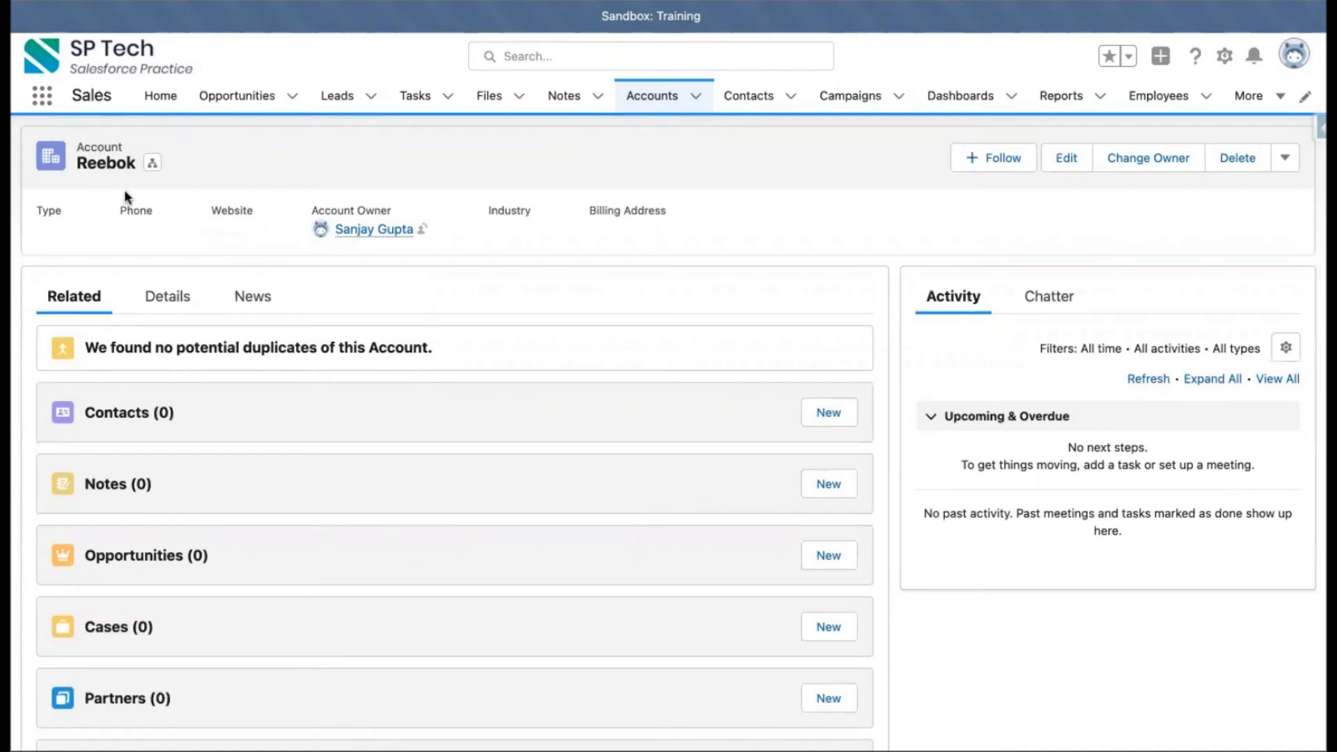
scroll(246, 427, down, 5)
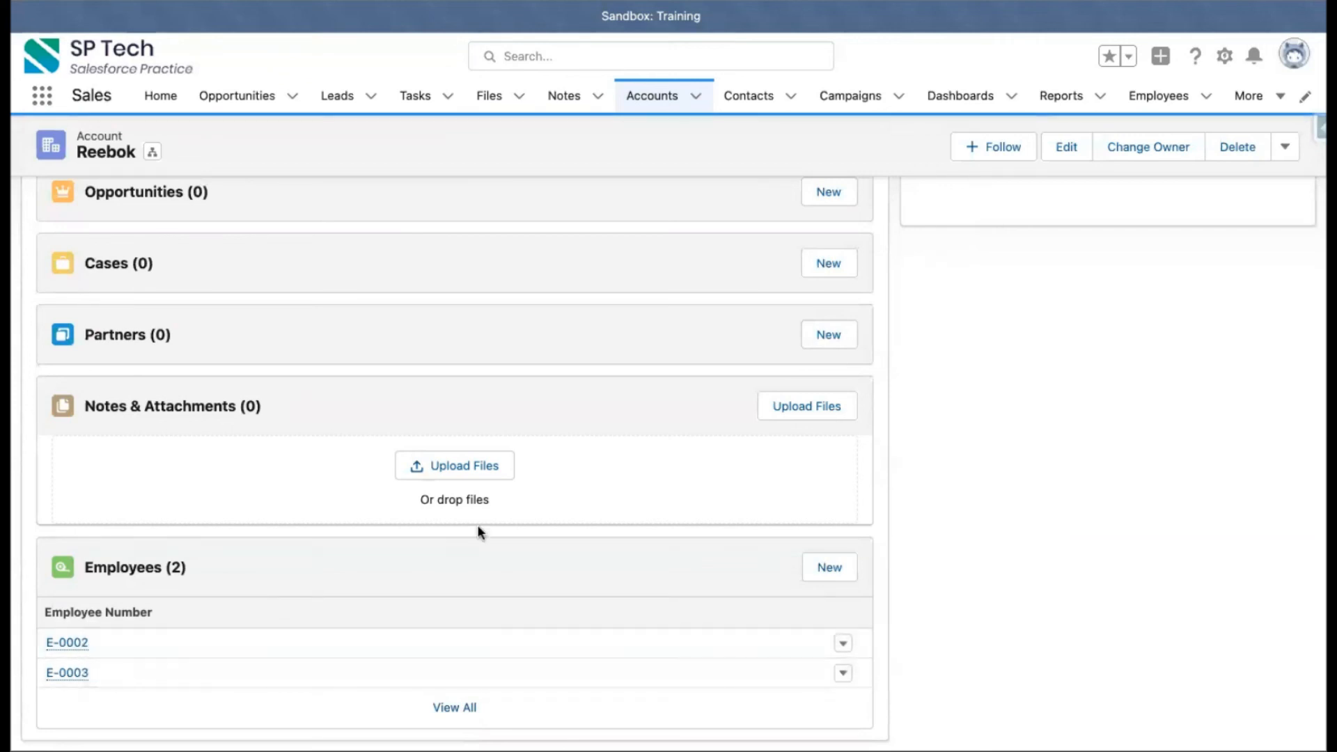
scroll(478, 524, up, 5)
click(1248, 94)
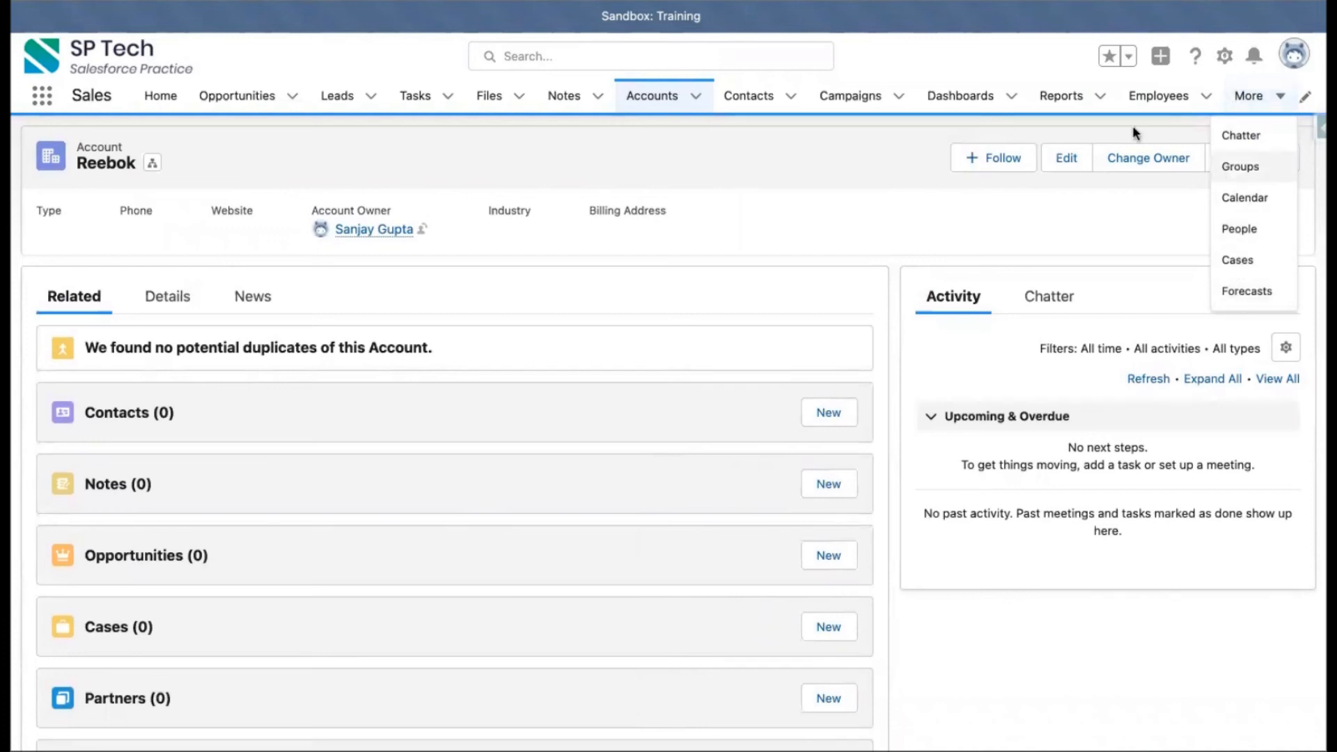
click(1147, 94)
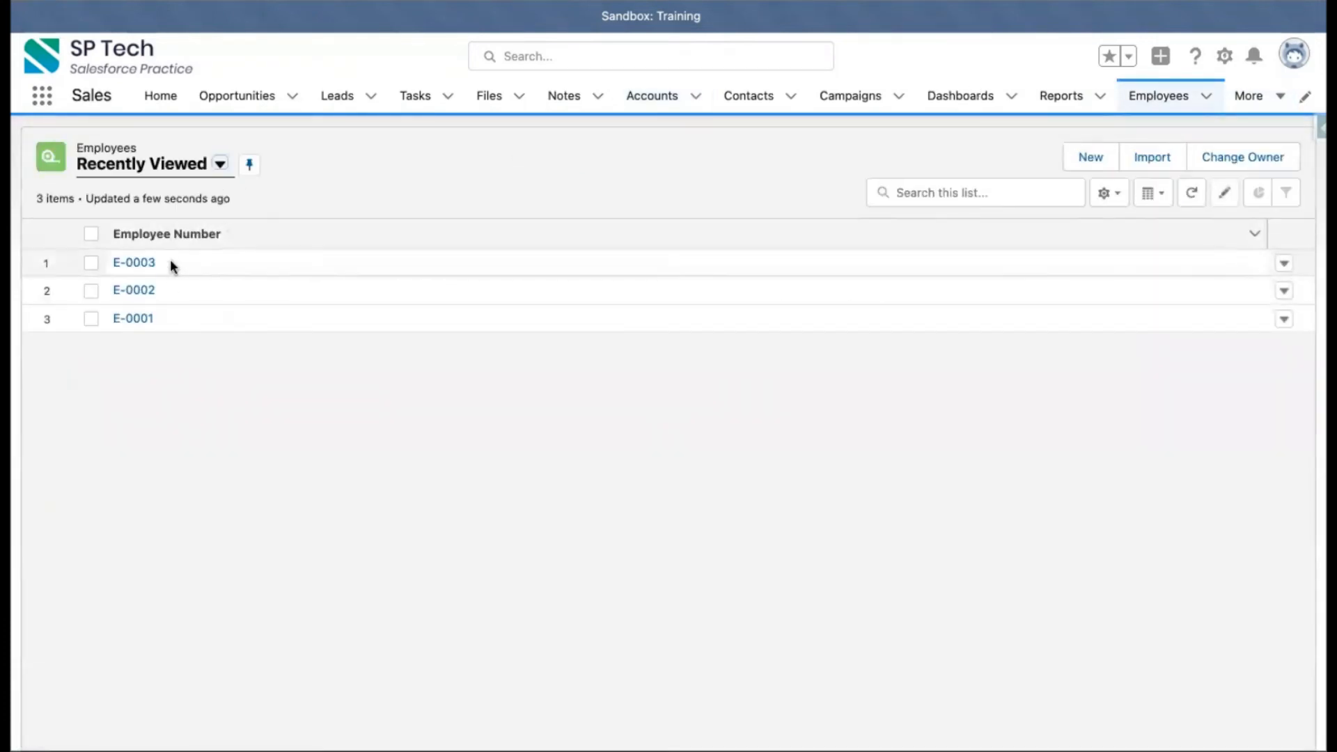
click(220, 164)
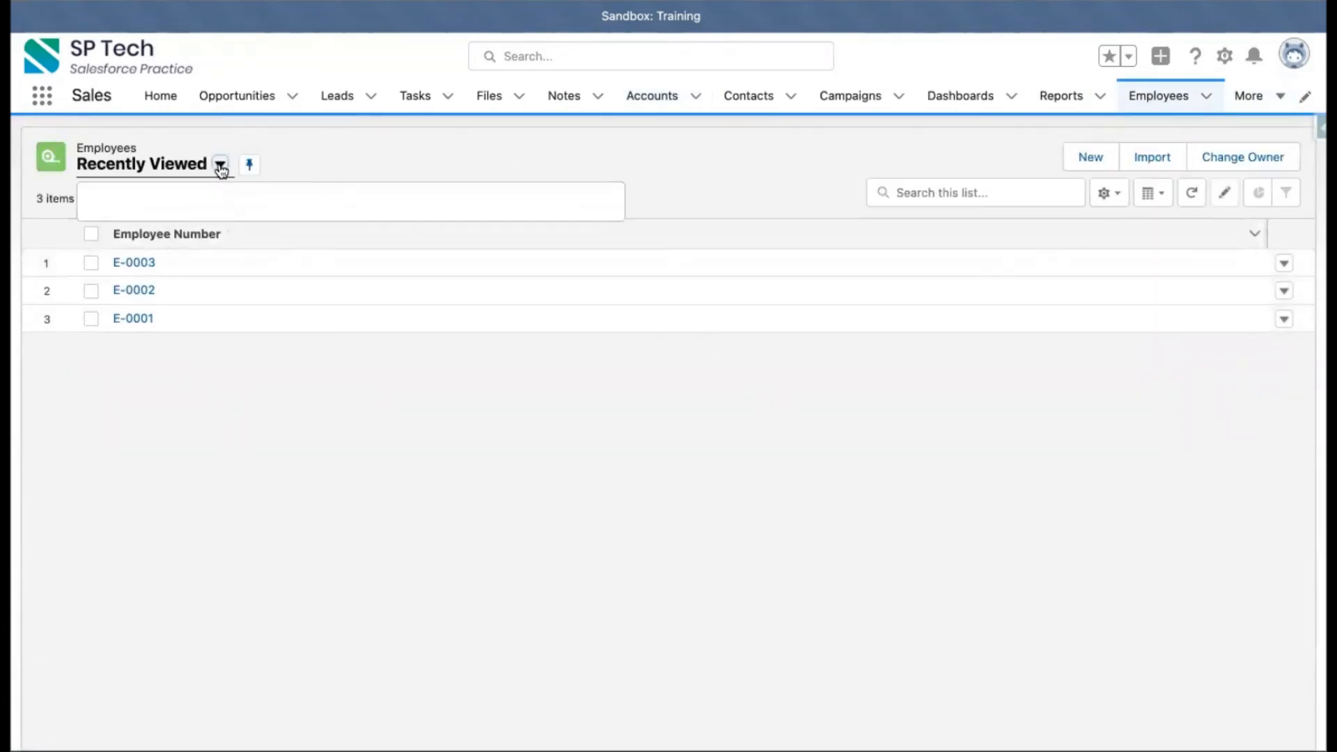
click(125, 218)
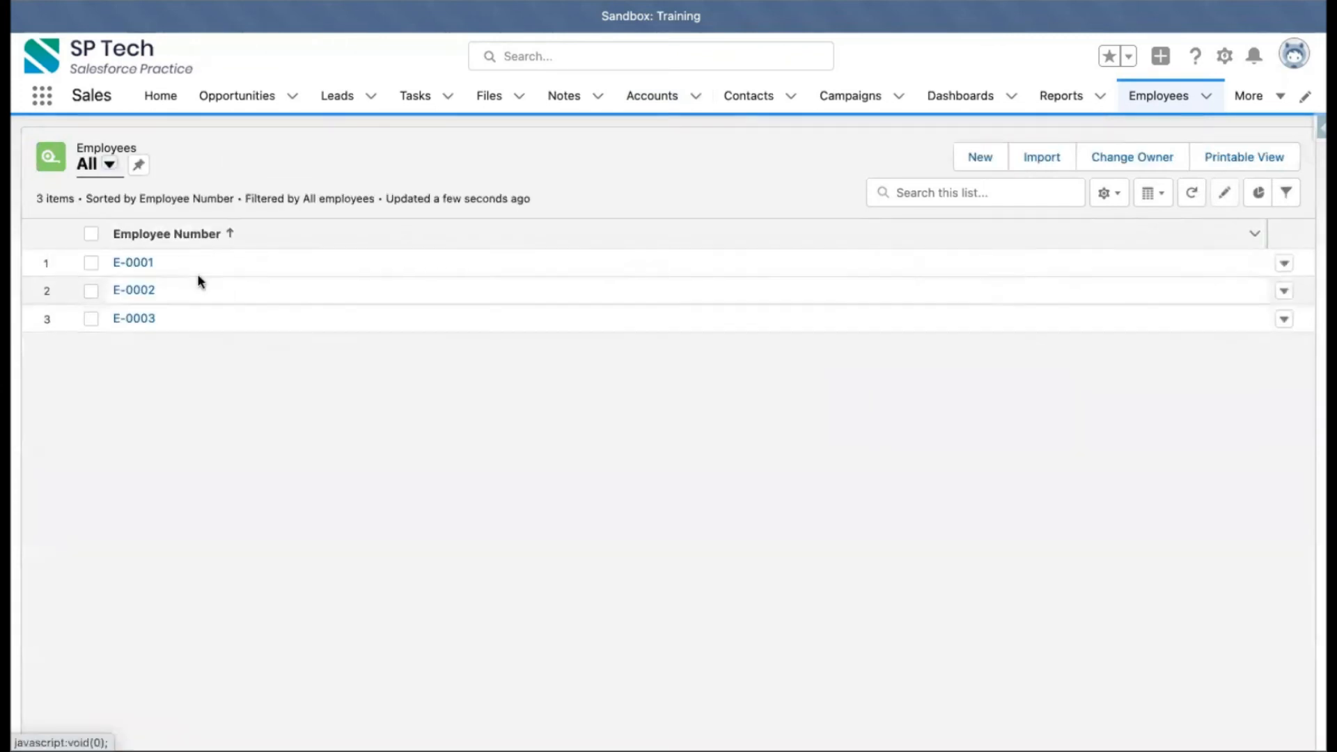
Delete the Reebok account and return to the list of employees.
click(630, 98)
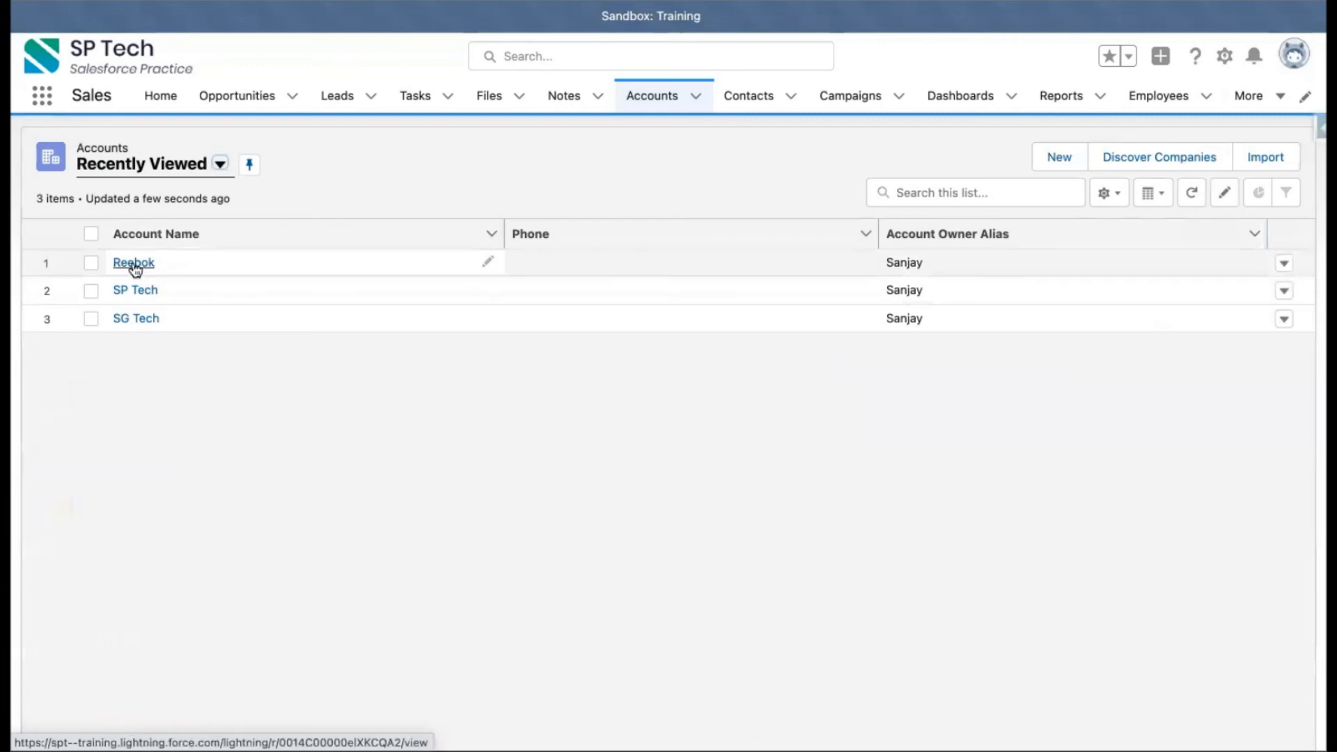
click(134, 263)
click(1225, 160)
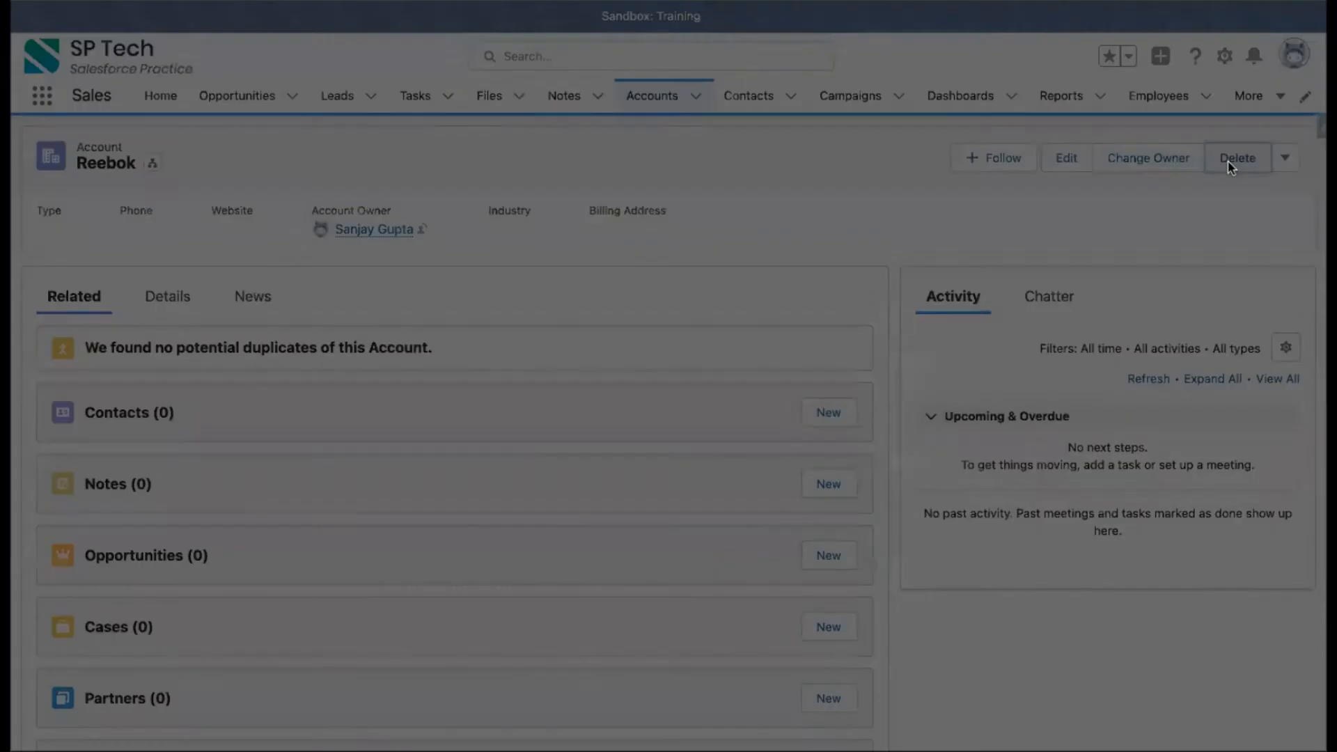
click(914, 421)
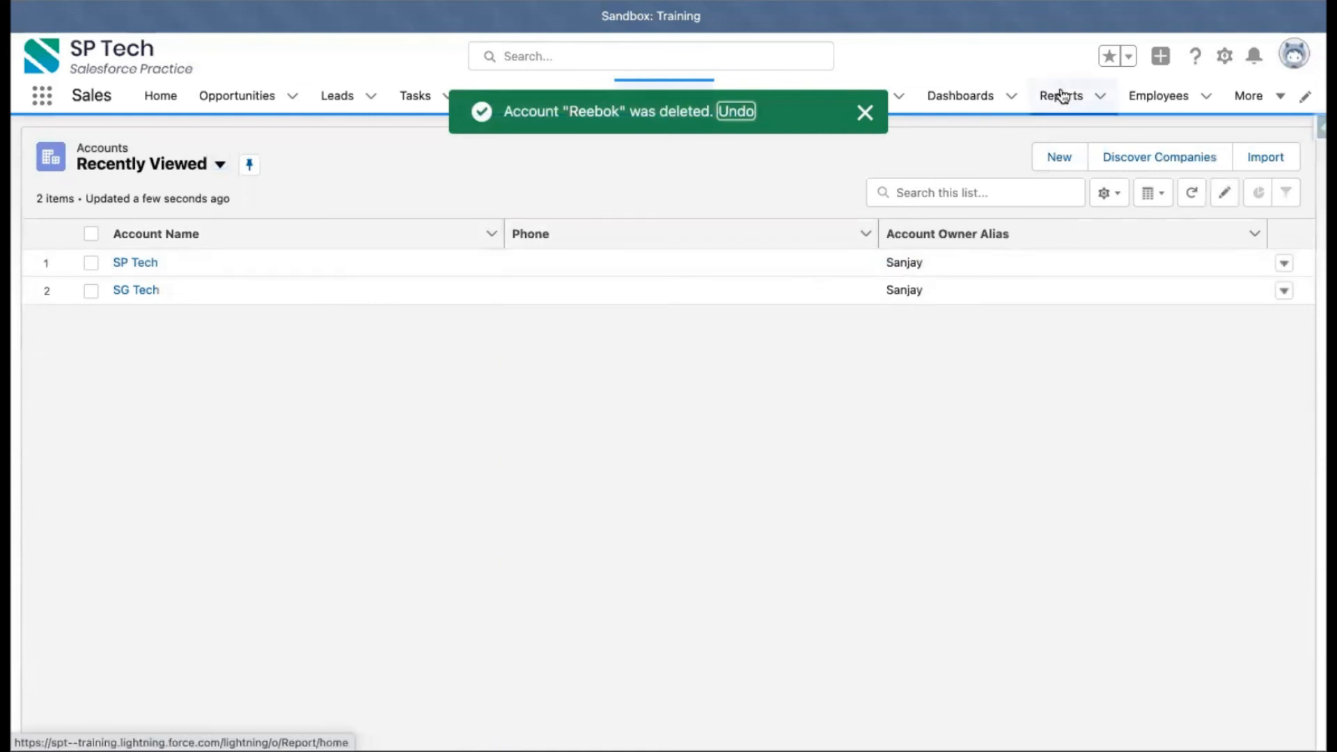
click(1142, 98)
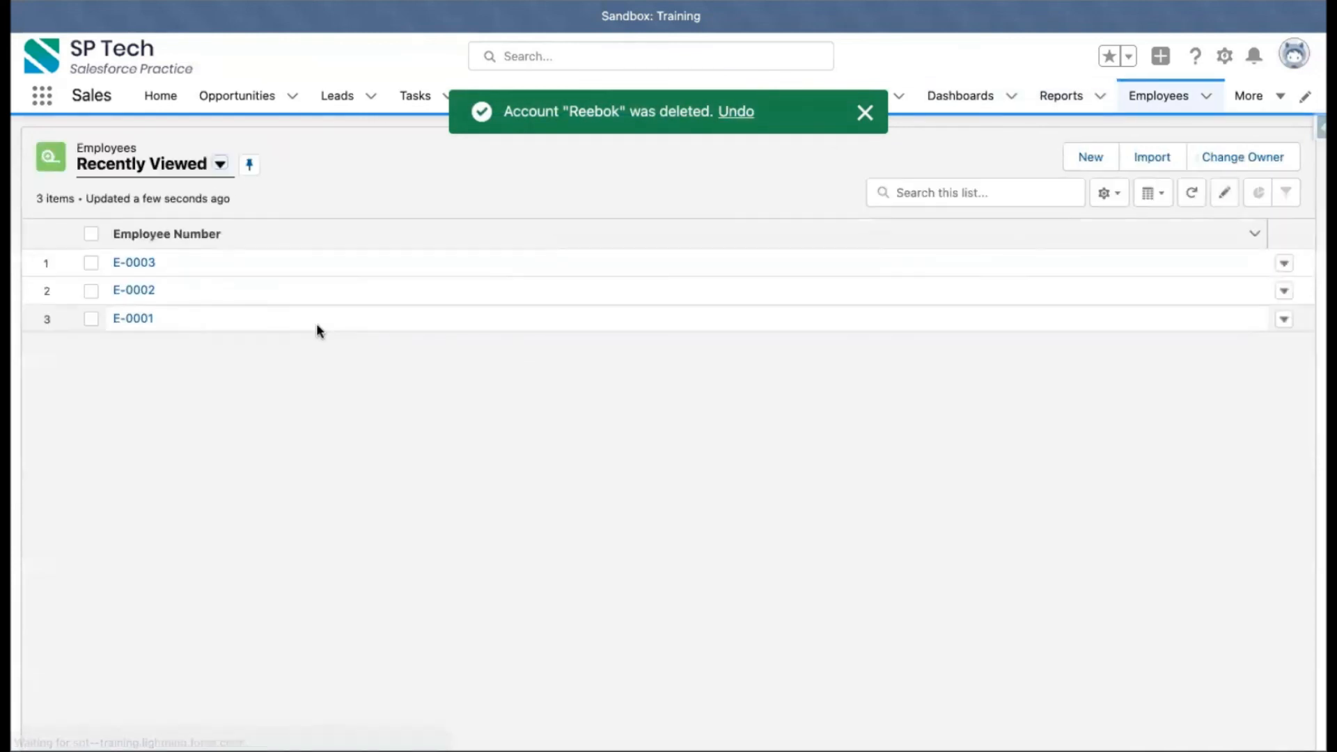